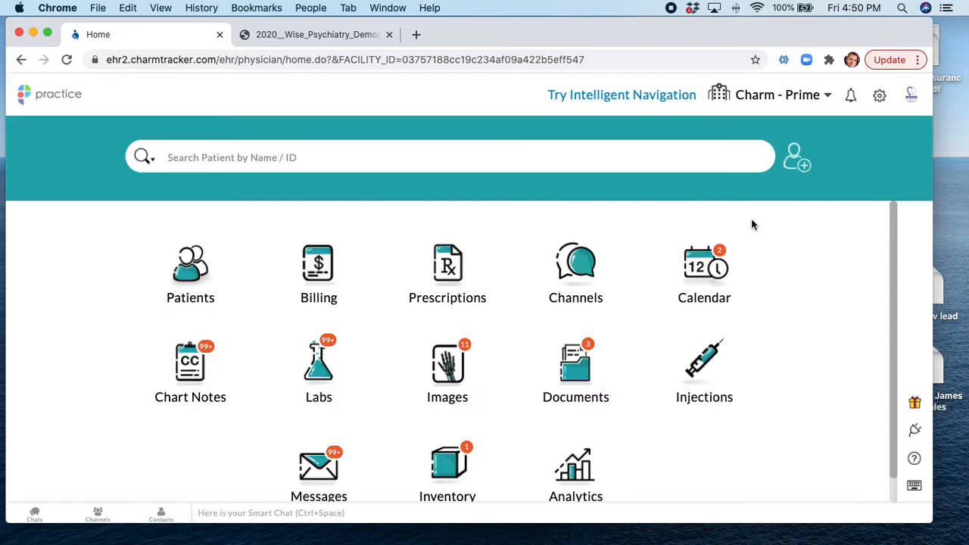
Open the Facility settings' Kiosk Setup list of kiosk accounts
click(879, 95)
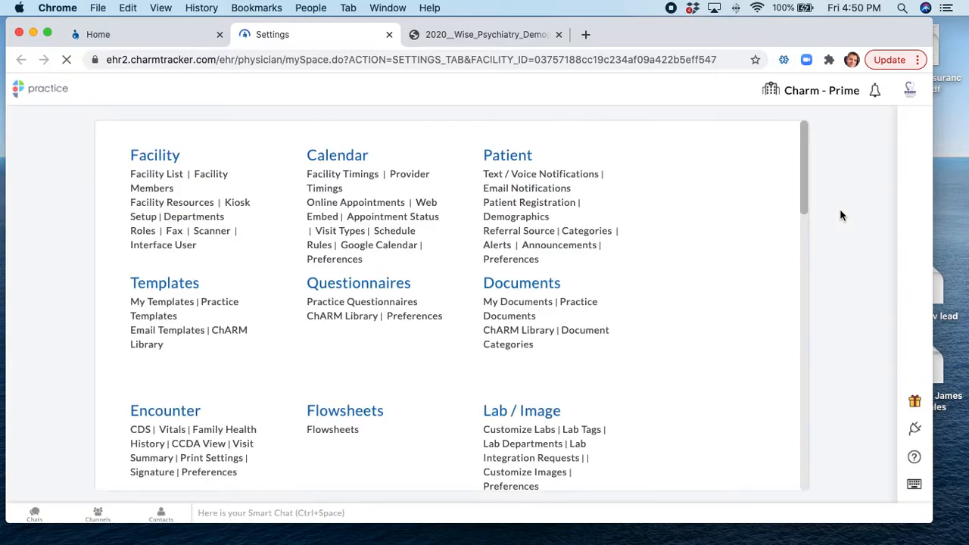
click(149, 161)
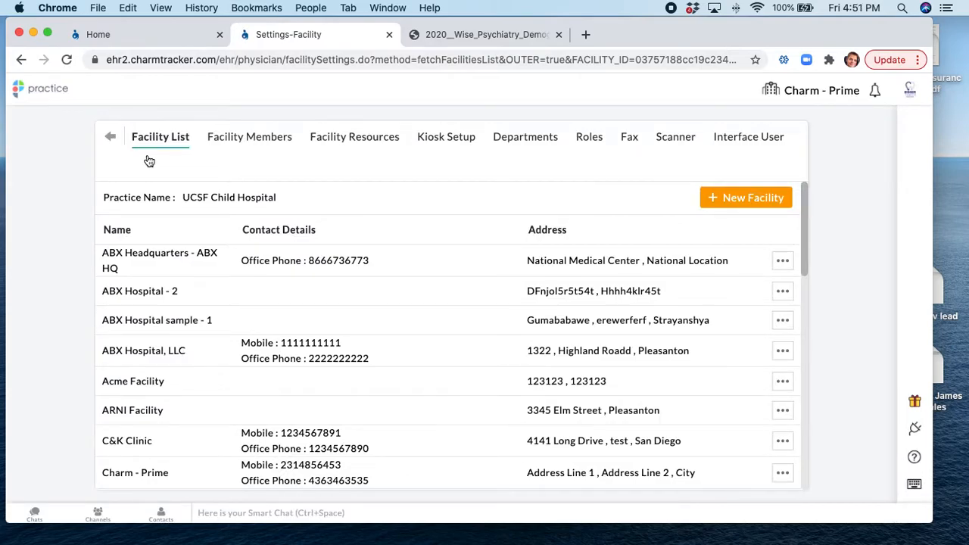
click(449, 144)
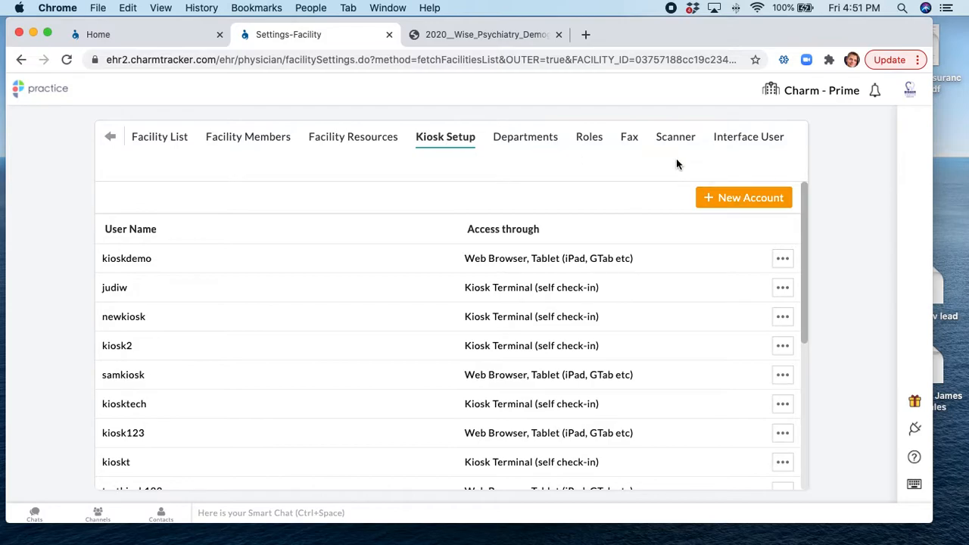
Start a new kiosk account, review its Access through options, then cancel it
click(725, 201)
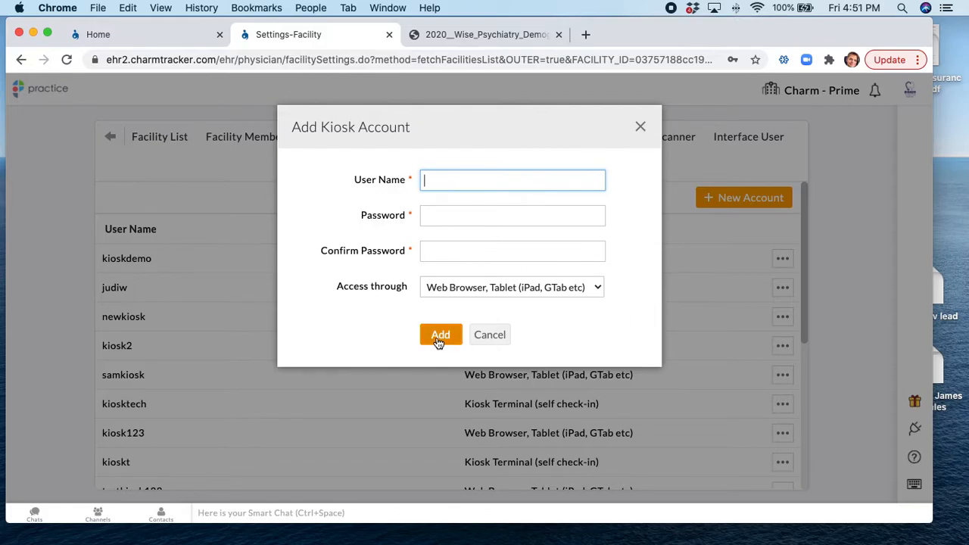
click(513, 288)
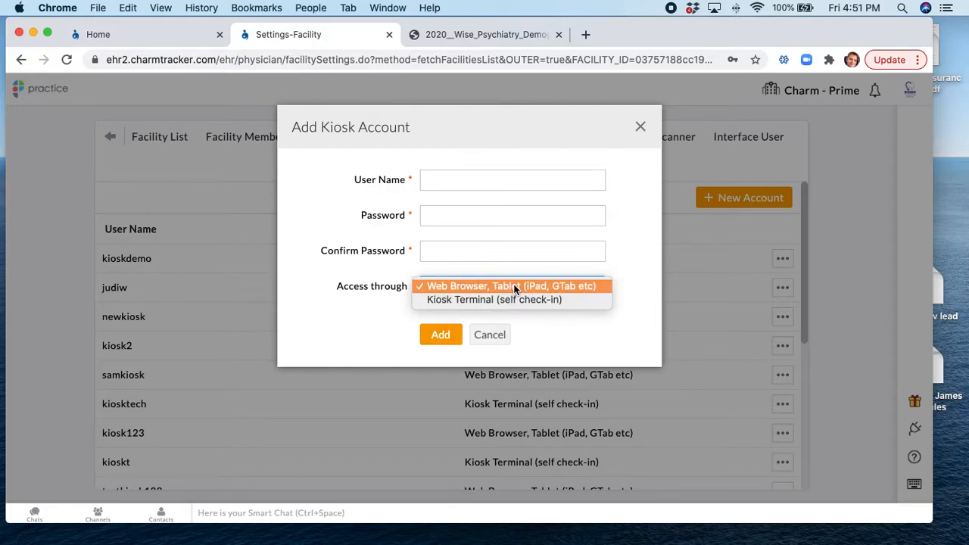
click(513, 286)
click(490, 334)
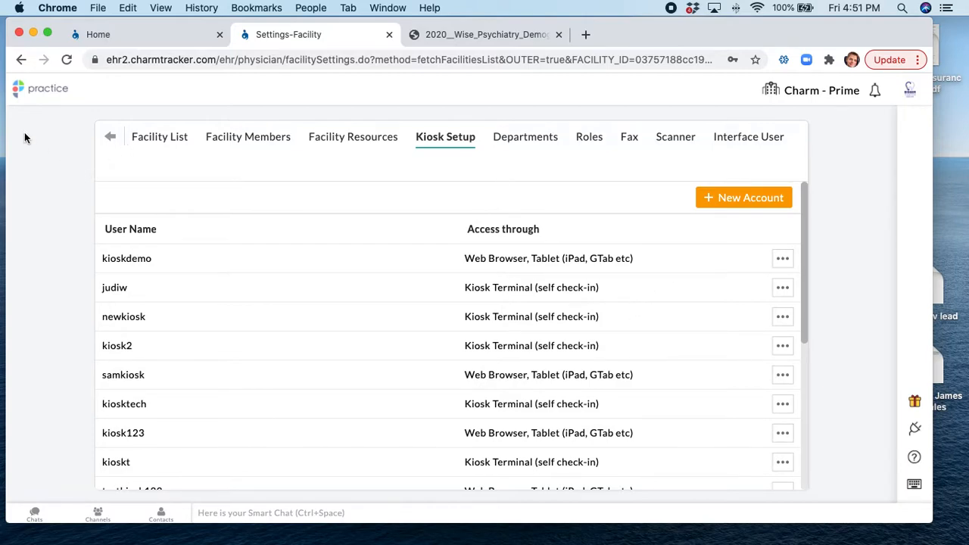
Show the Calendar for Friday, Apr 23, 2021 in Day view with a column per provider
click(46, 89)
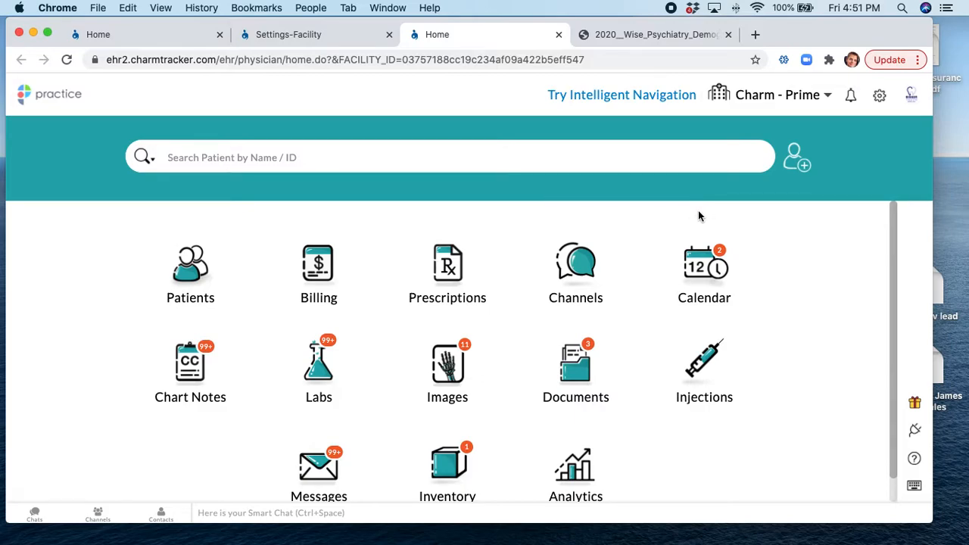
click(704, 273)
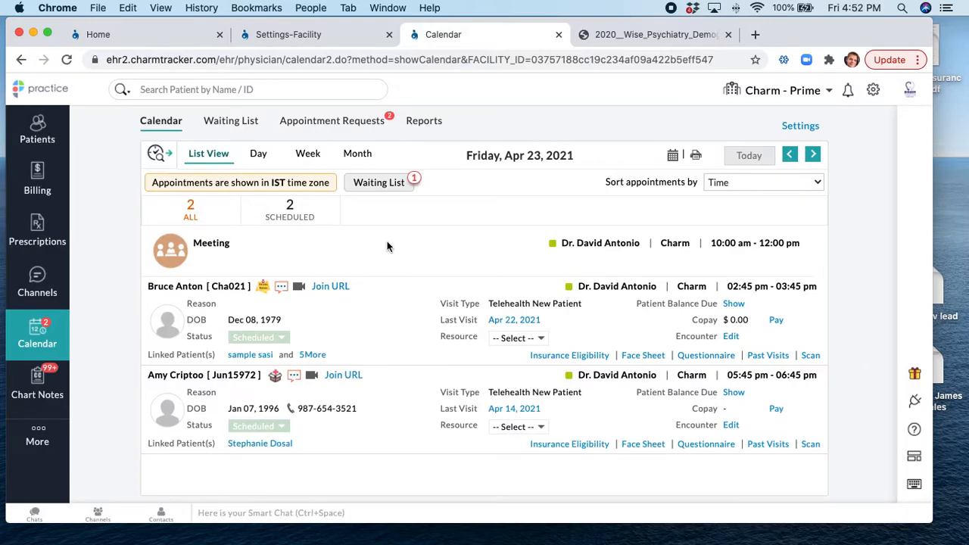
click(258, 155)
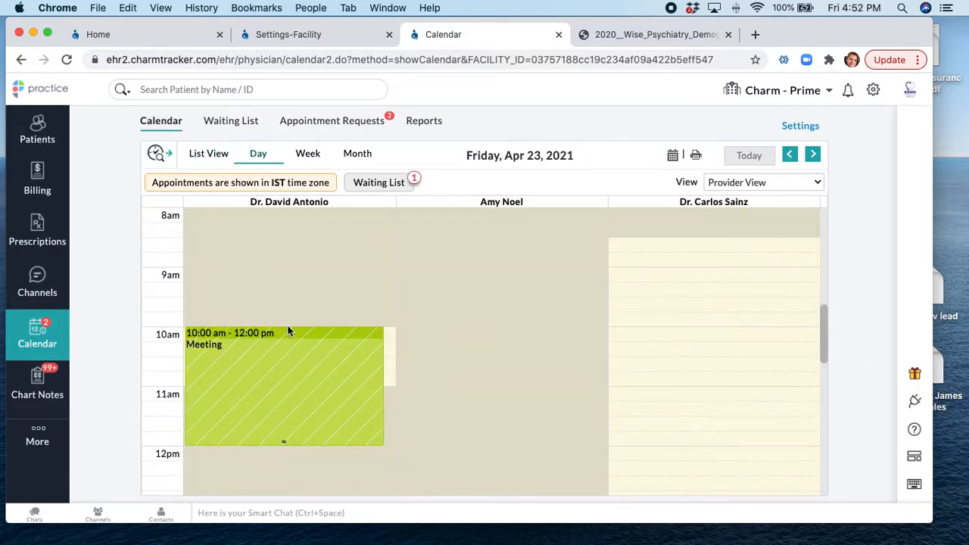
scroll(269, 298, down, 3)
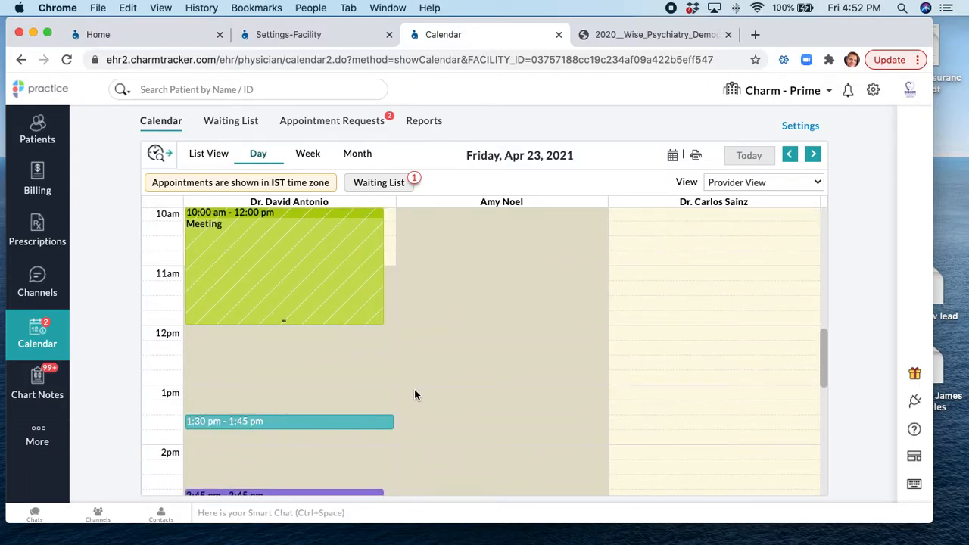
Start a 1:30 pm appointment on Apr 23 and select the patient from the search suggestions
click(414, 393)
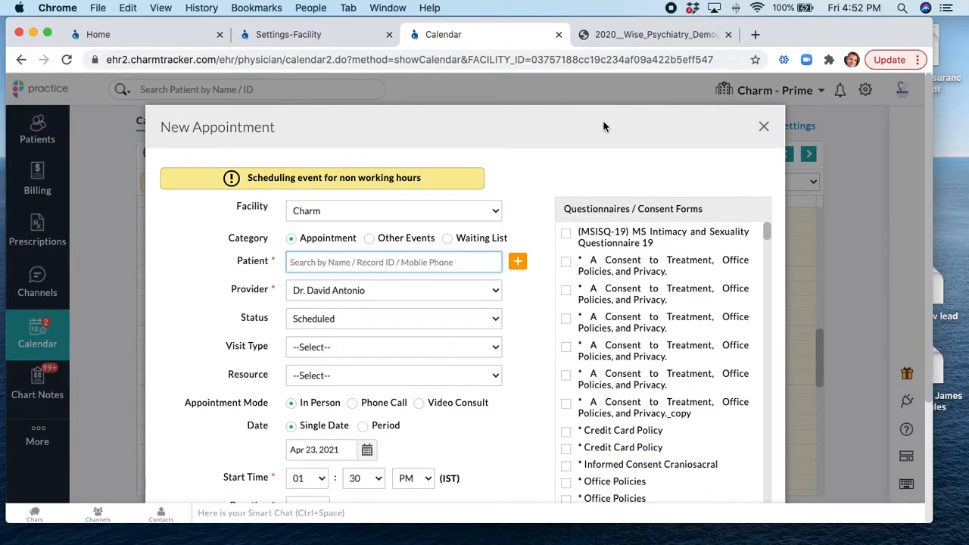
drag(602, 119, 589, 86)
scroll(605, 335, down, 3)
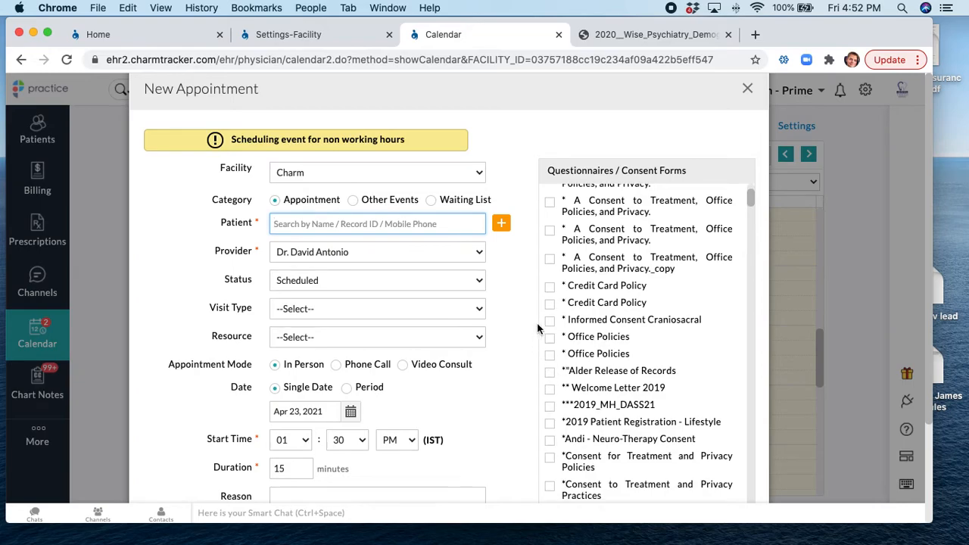
scroll(560, 405, down, 2)
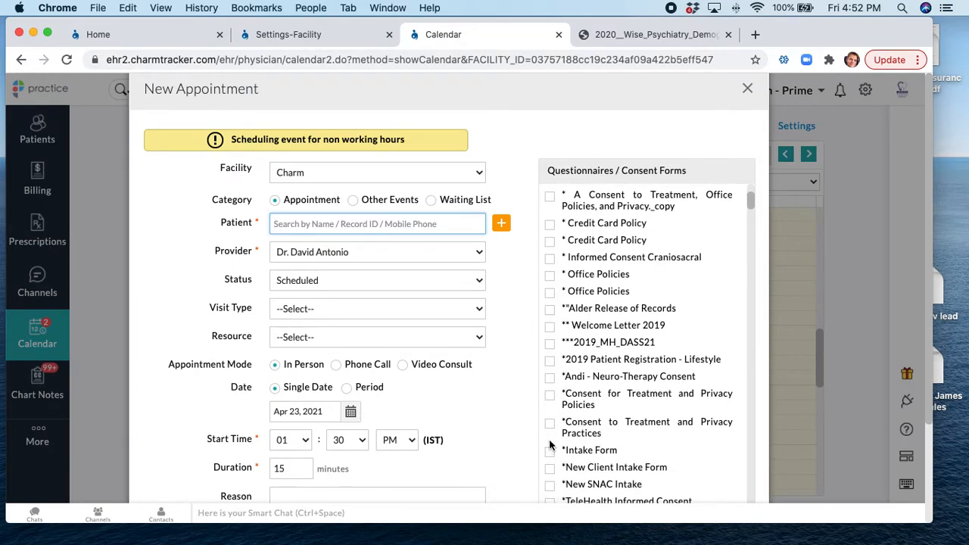
scroll(495, 400, down, 4)
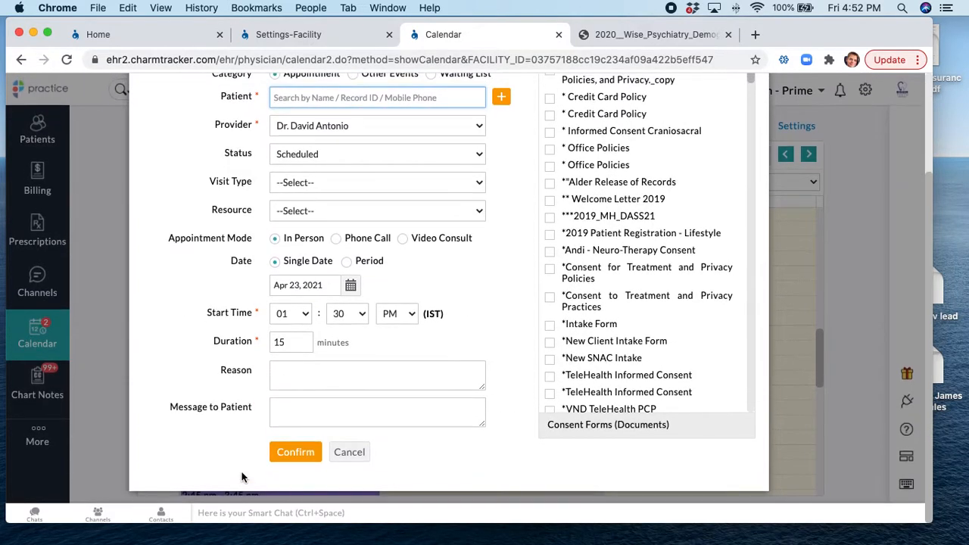
scroll(521, 300, up, 3)
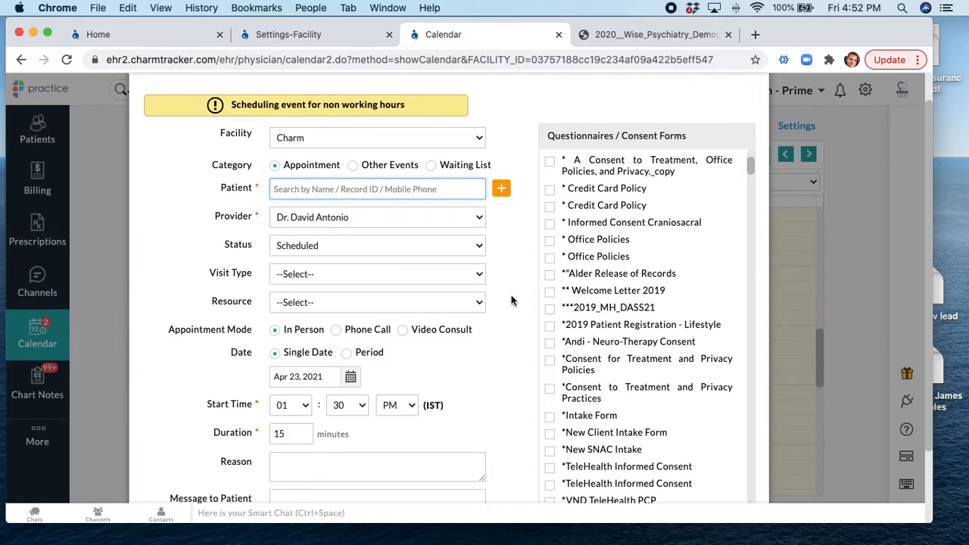
text(tren)
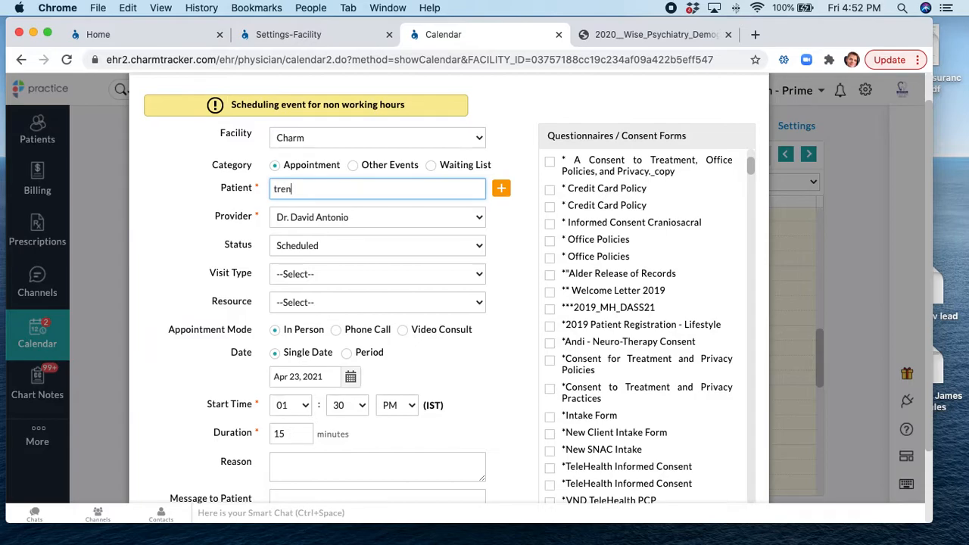
key(Return)
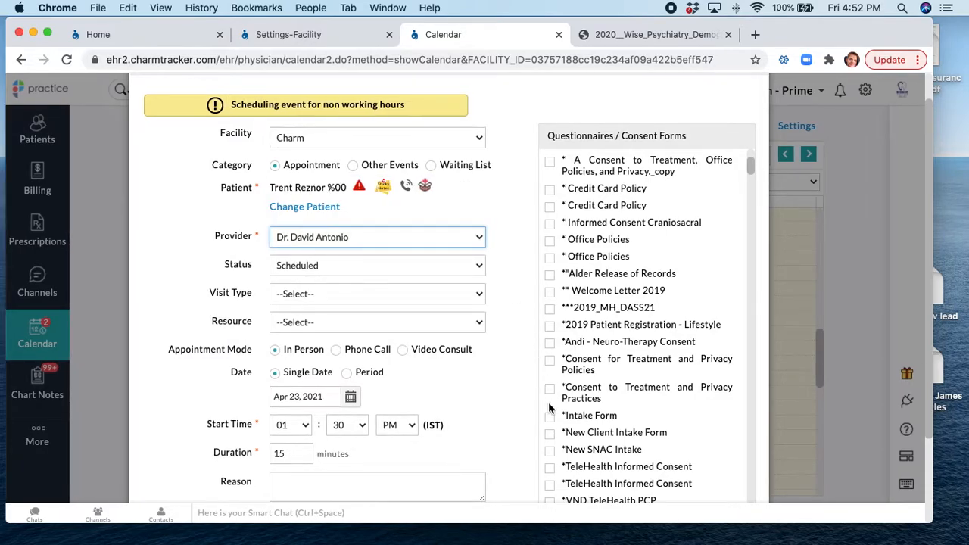
Make it a Follow-up Visit with Welcome Letter 2019, Office Policies and Consent for Treatment forms
click(321, 297)
click(326, 319)
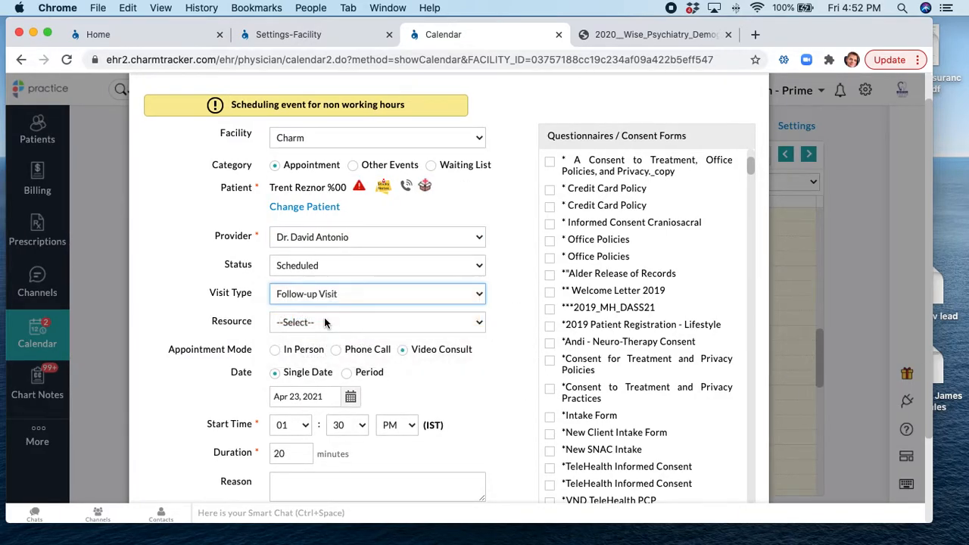
click(551, 292)
click(551, 257)
click(551, 360)
scroll(591, 368, down, 3)
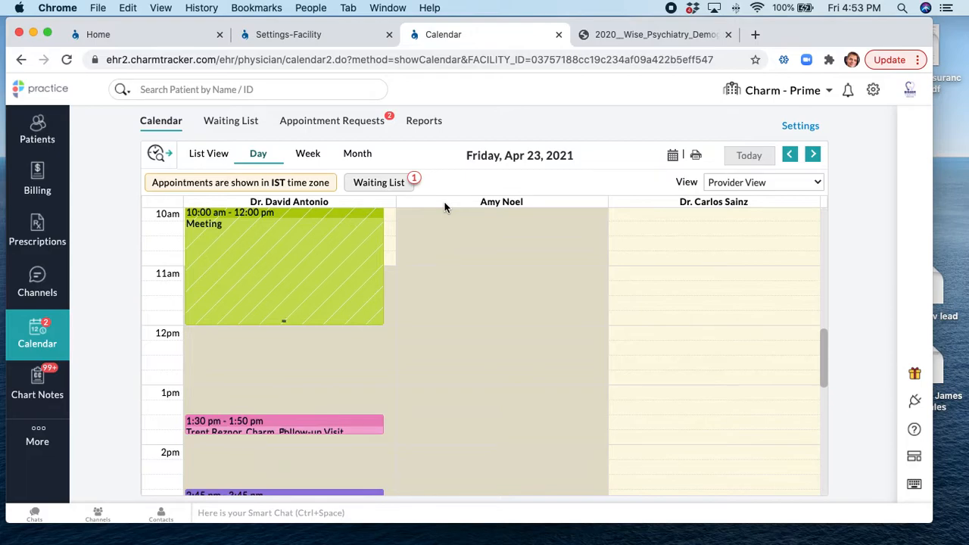
click(55, 89)
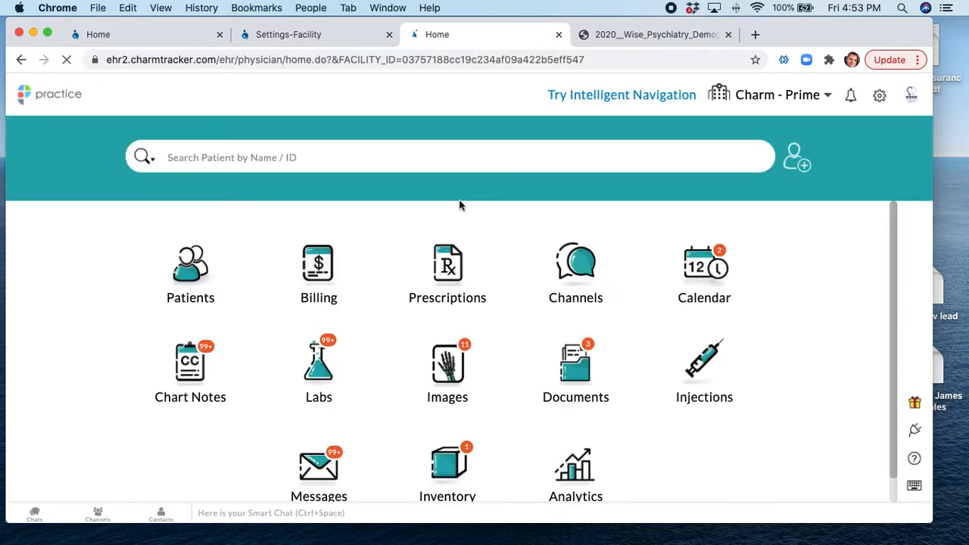
Compose a new Questionnaire message in Messages addressed to the patient
scroll(673, 316, down, 1)
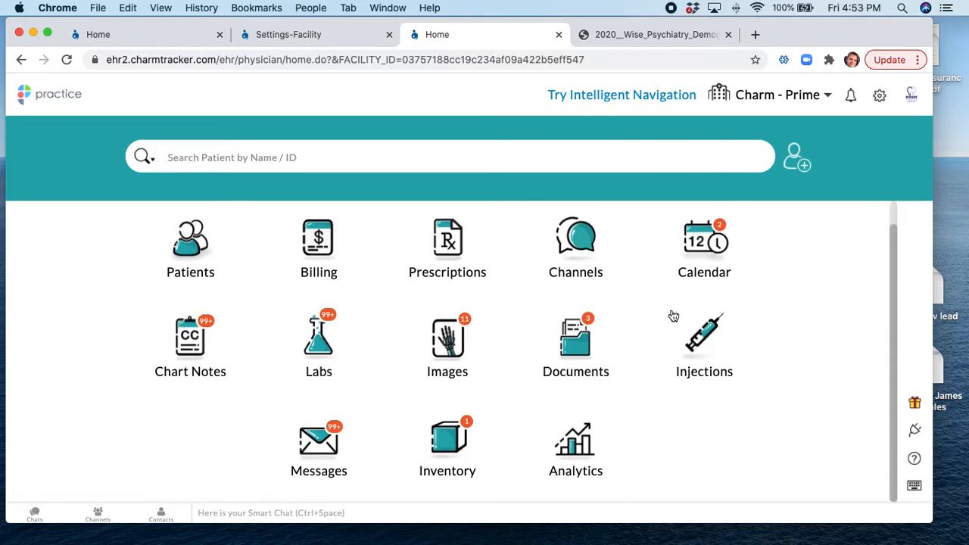
click(296, 443)
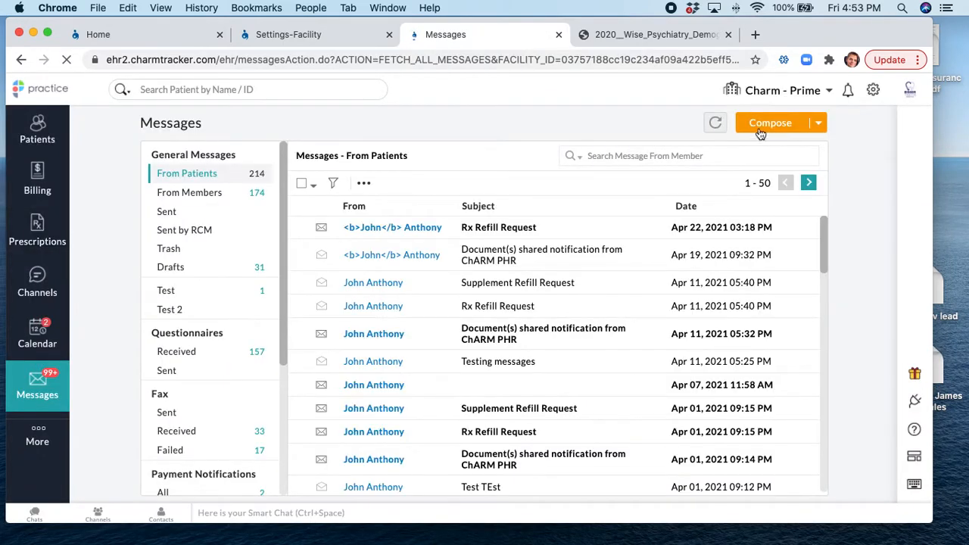
click(818, 124)
click(801, 151)
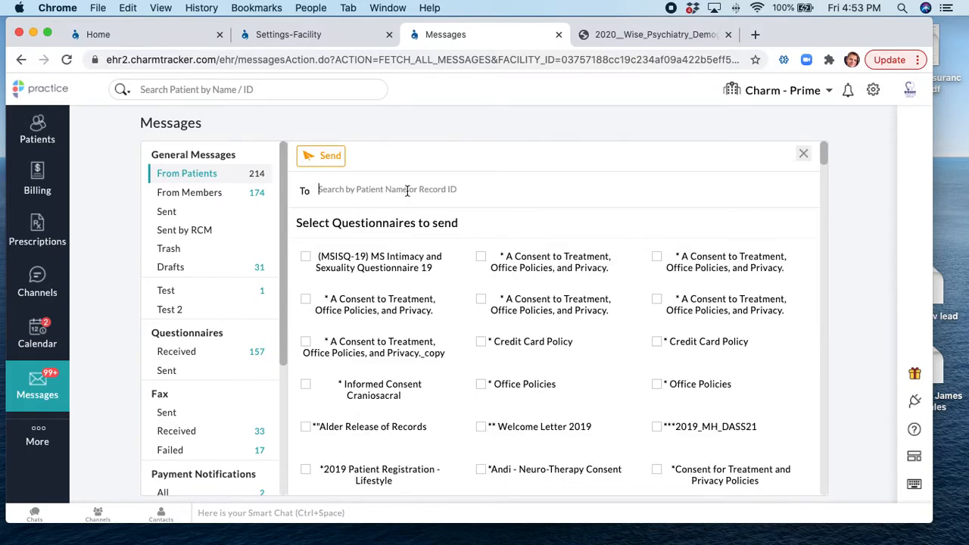
text(tren)
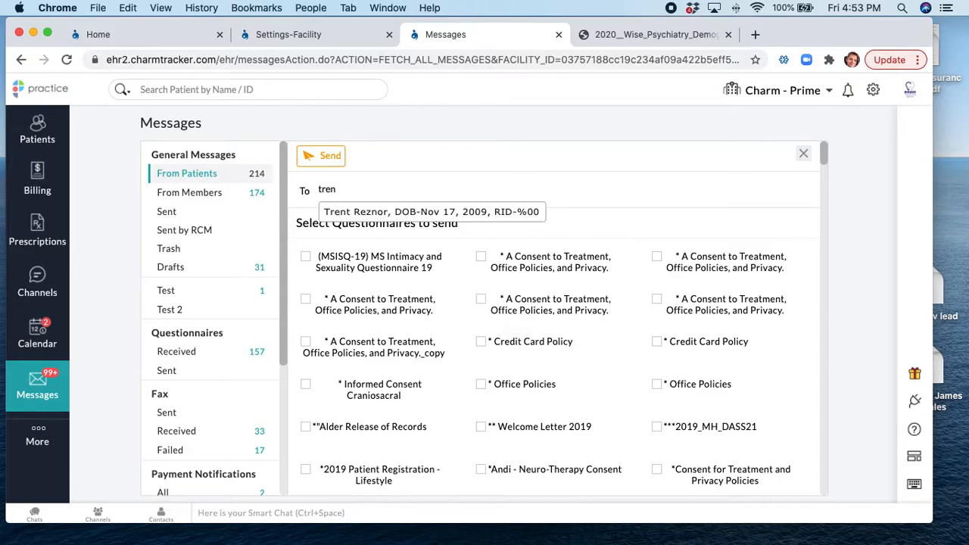
key(Return)
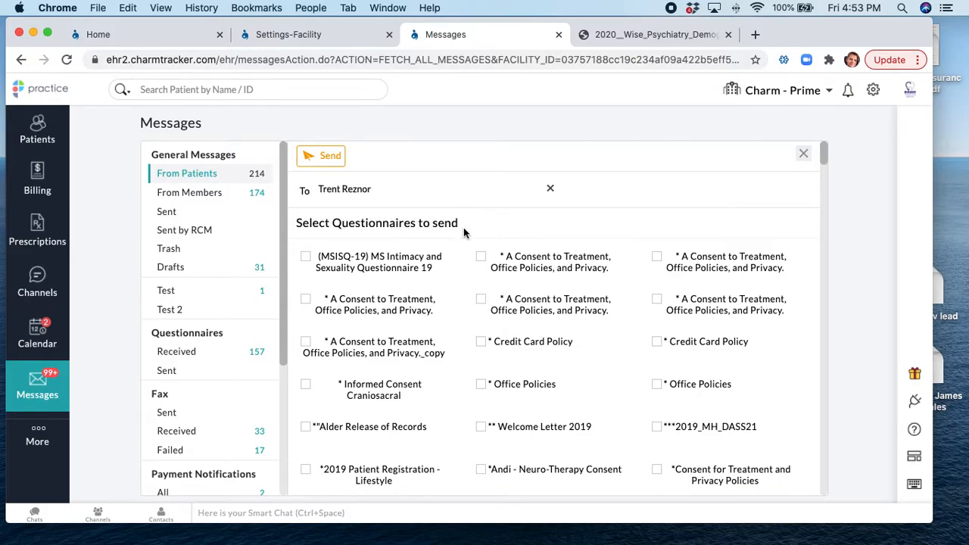
Send the Consent to Treatment, Credit Card Policy and Informed Consent Craniosacral questionnaires
click(481, 257)
click(482, 341)
click(306, 385)
click(322, 156)
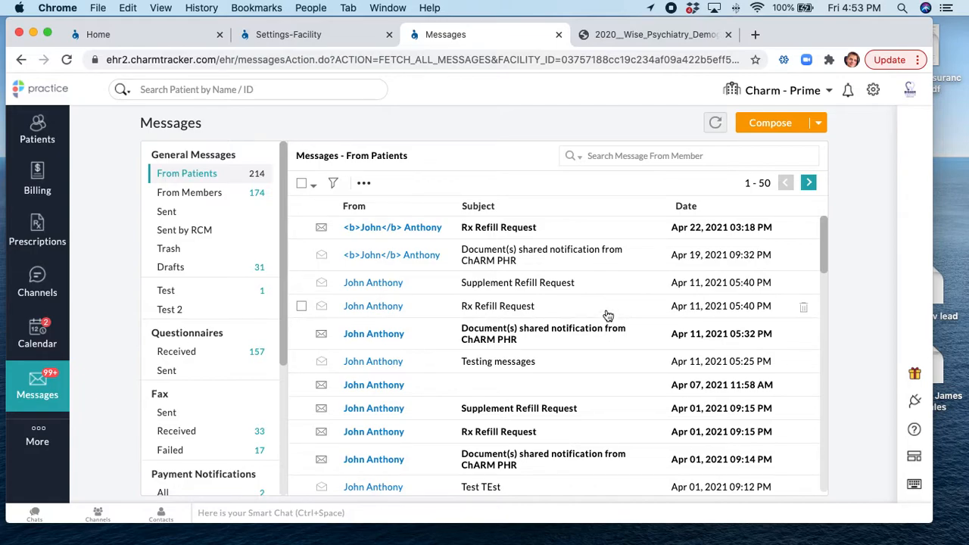
click(55, 93)
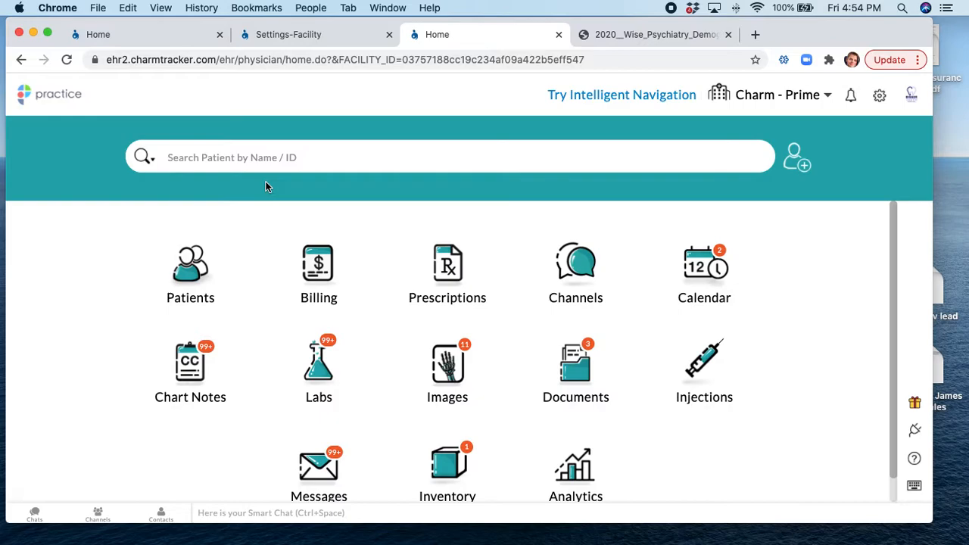
Open the Practice Questionnaires settings and browse the ChARM Library list
click(881, 98)
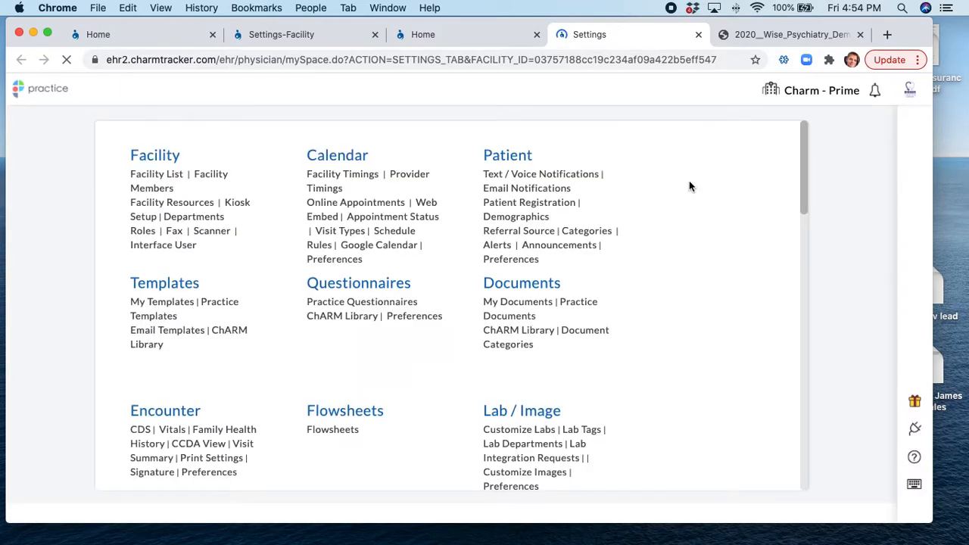
click(372, 290)
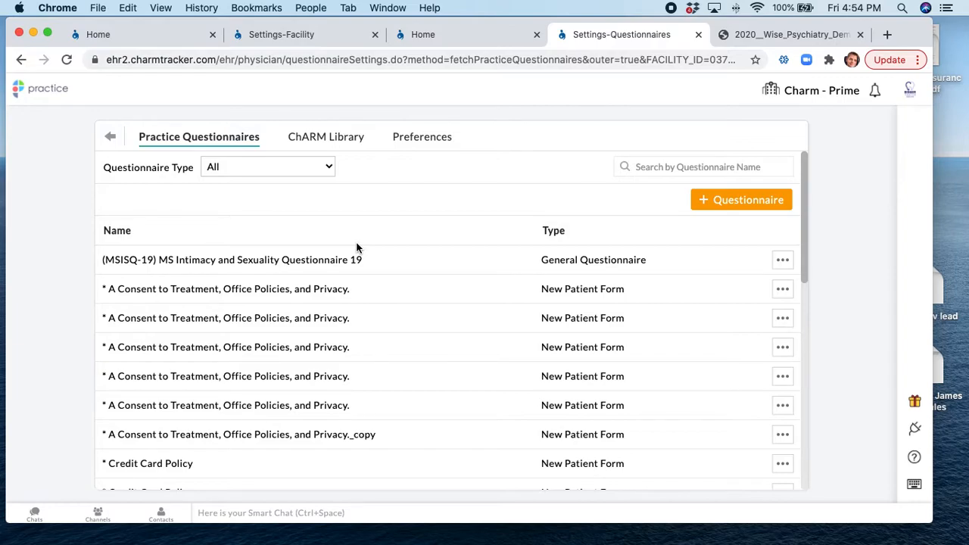
click(325, 139)
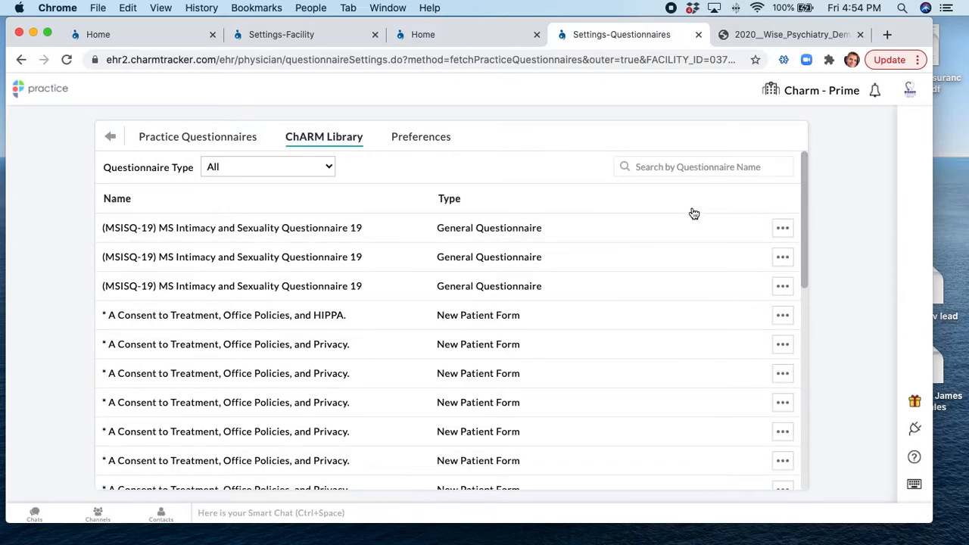
Search the ChARM Library for 'ifm' and preview the IFM MALE questionnaire's items
click(669, 166)
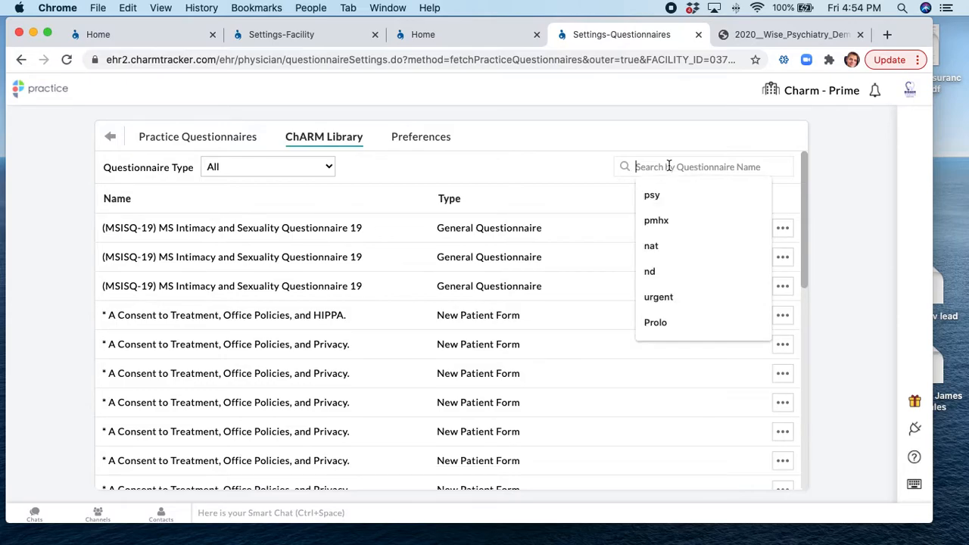
text(ifm)
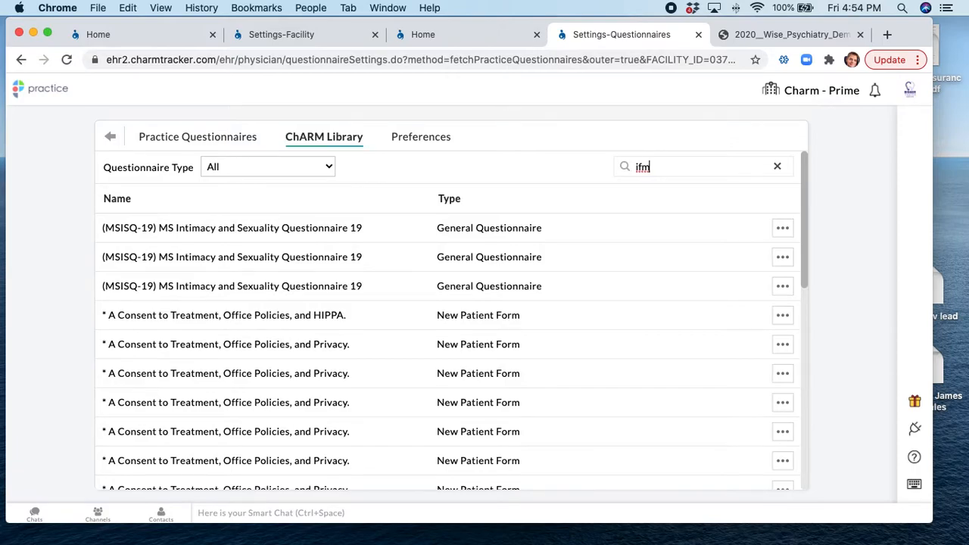
key(Return)
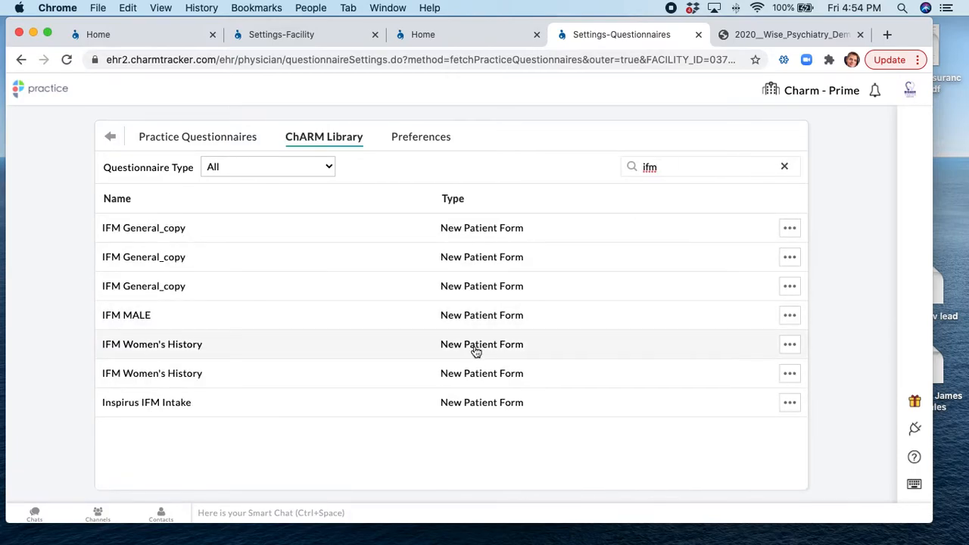
click(734, 303)
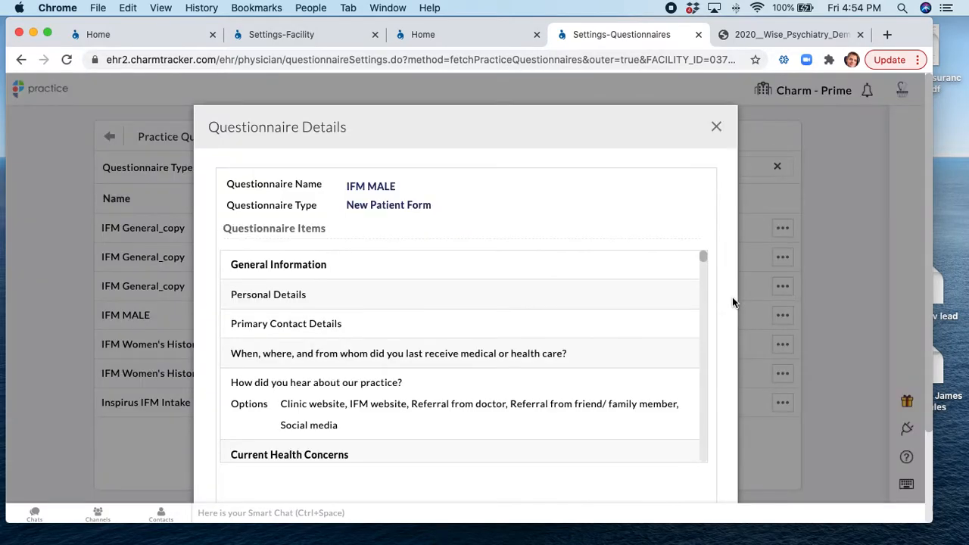
scroll(484, 286, down, 10)
scroll(485, 285, down, 10)
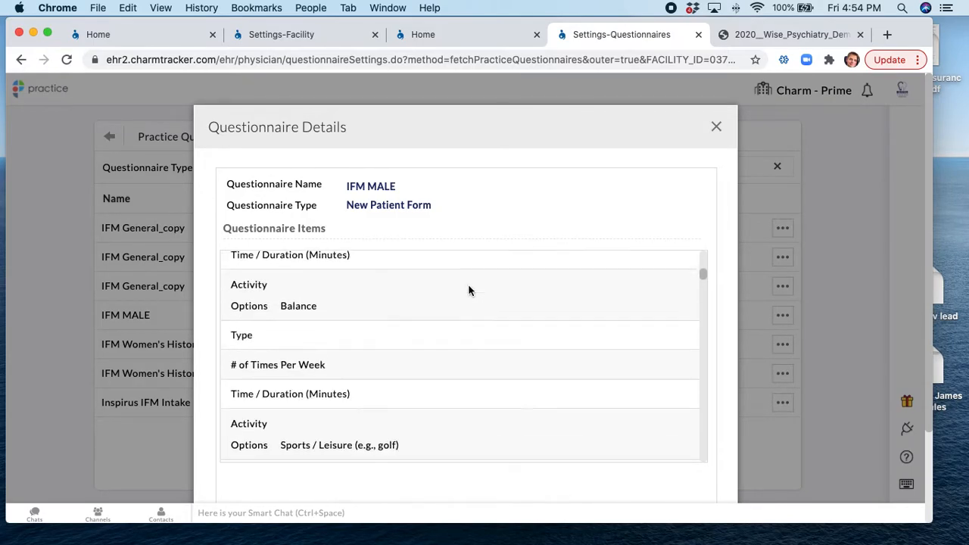
scroll(468, 290, down, 1)
click(716, 127)
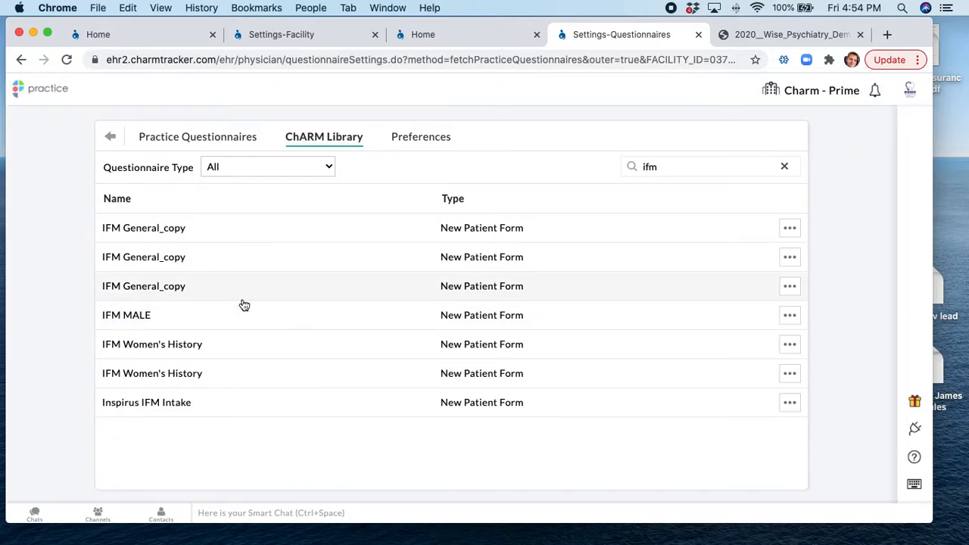
Import IFM MALE into the practice and filter Practice Questionnaires by 'ifm'
click(789, 316)
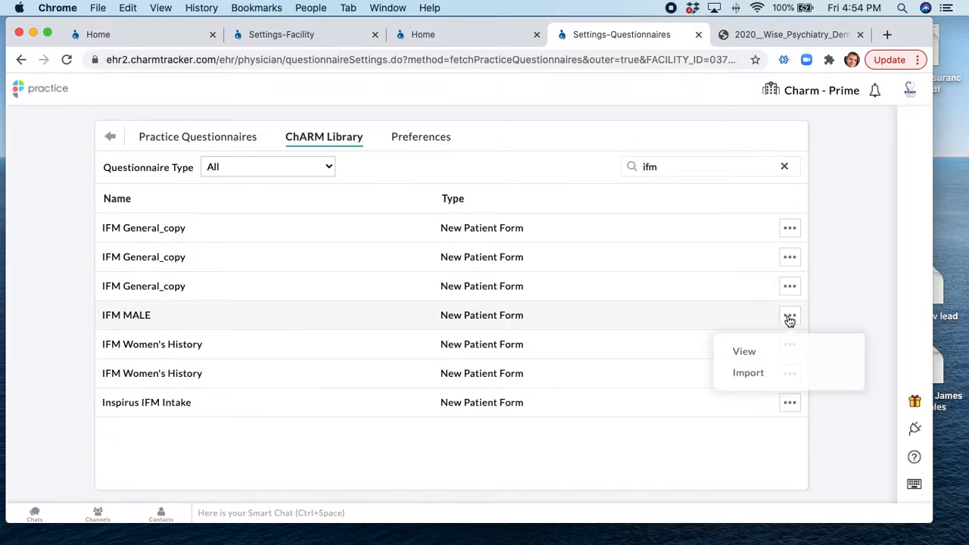
click(745, 372)
click(589, 154)
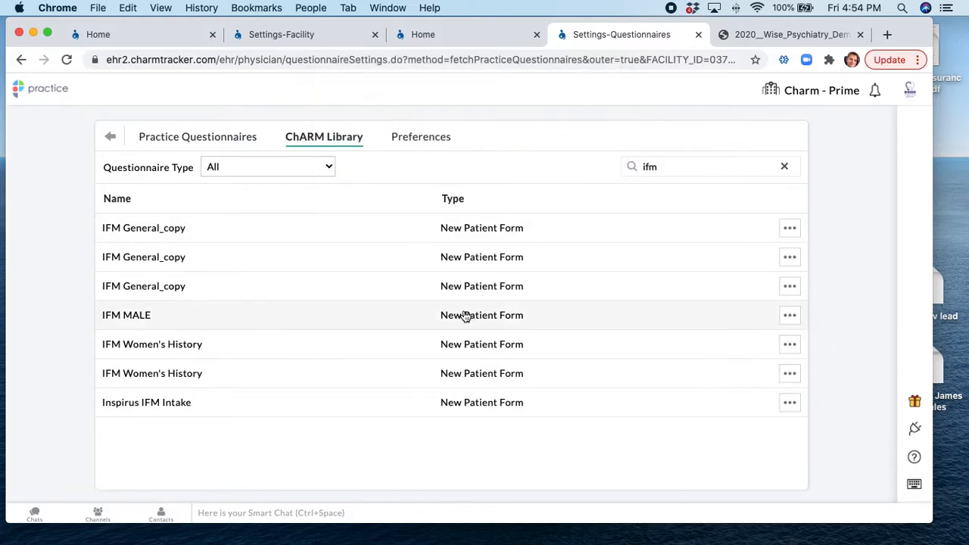
click(197, 144)
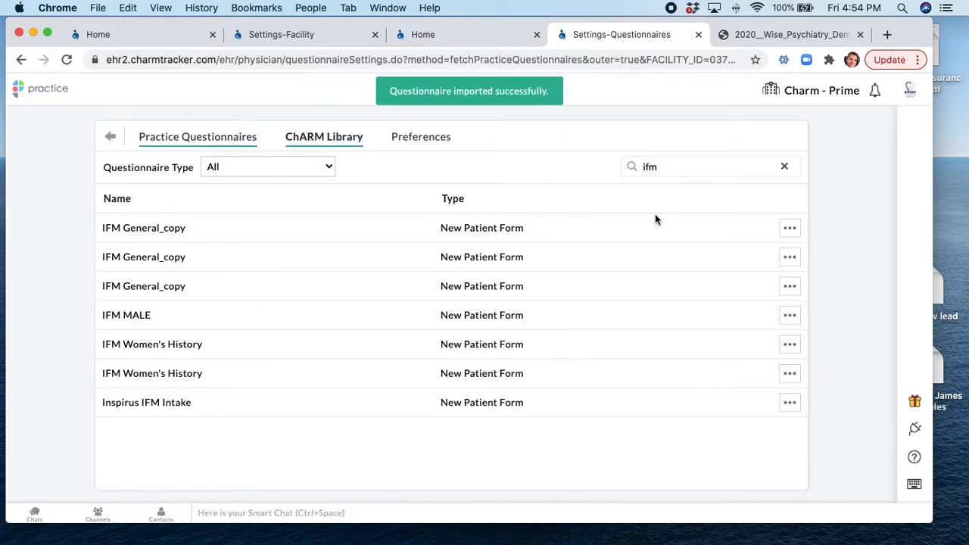
click(684, 168)
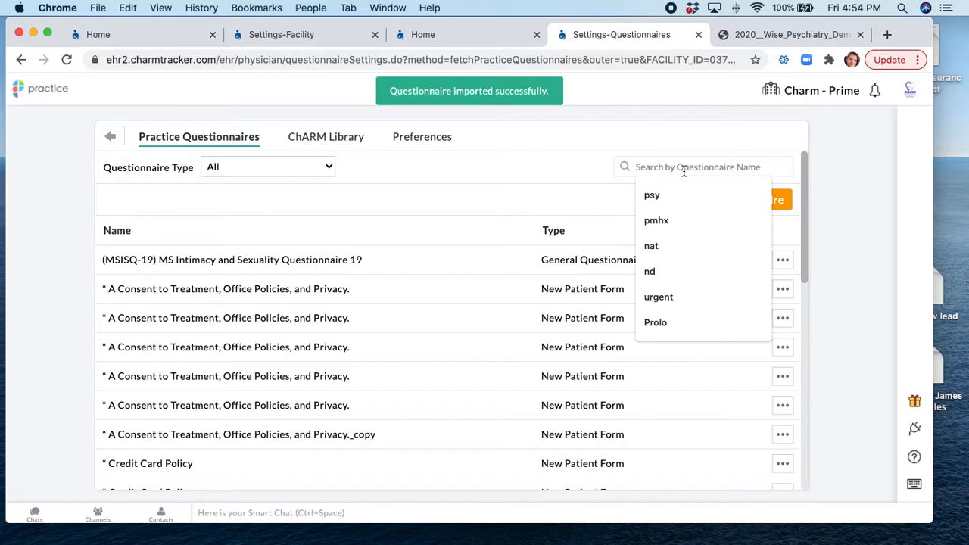
text(ifm)
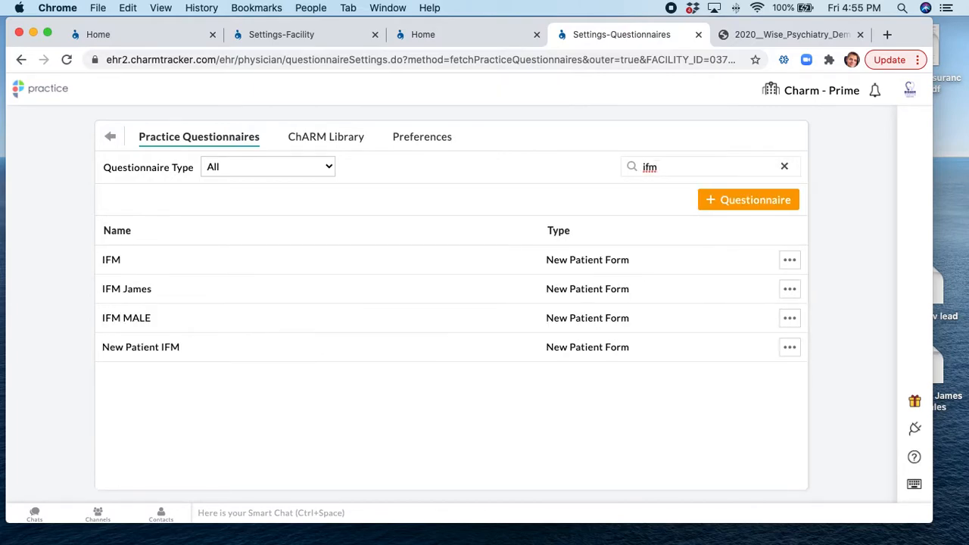
Open IFM MALE in the editor, then go back to the Practice Questionnaires list
click(791, 318)
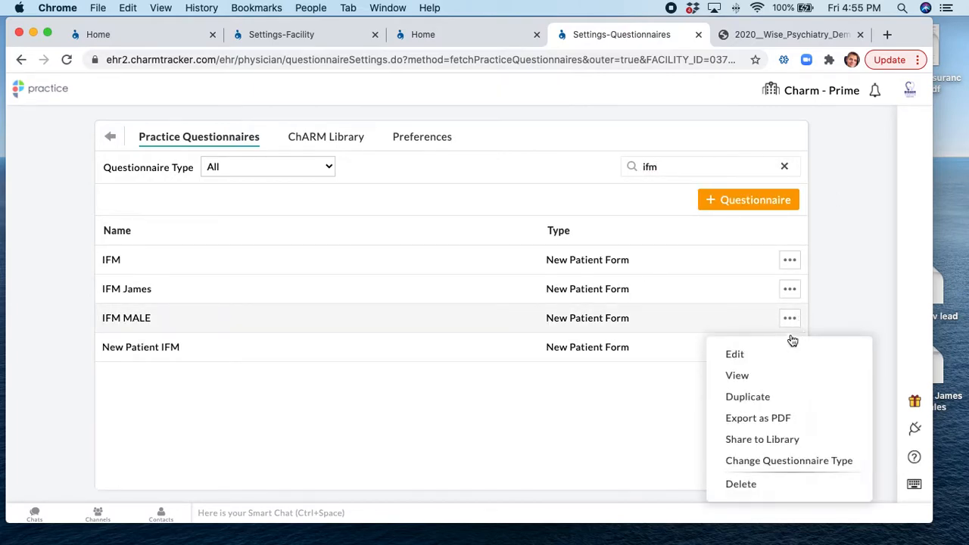
click(749, 359)
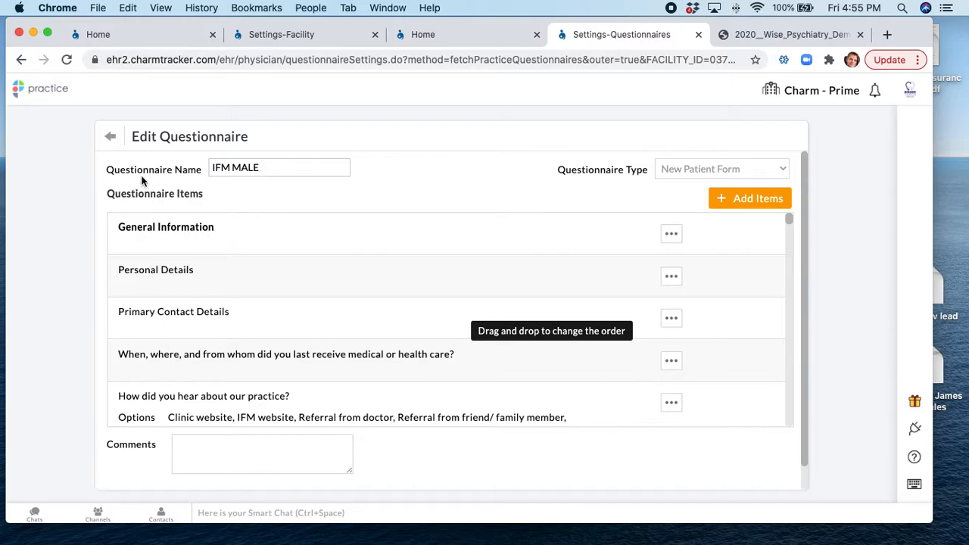
click(109, 136)
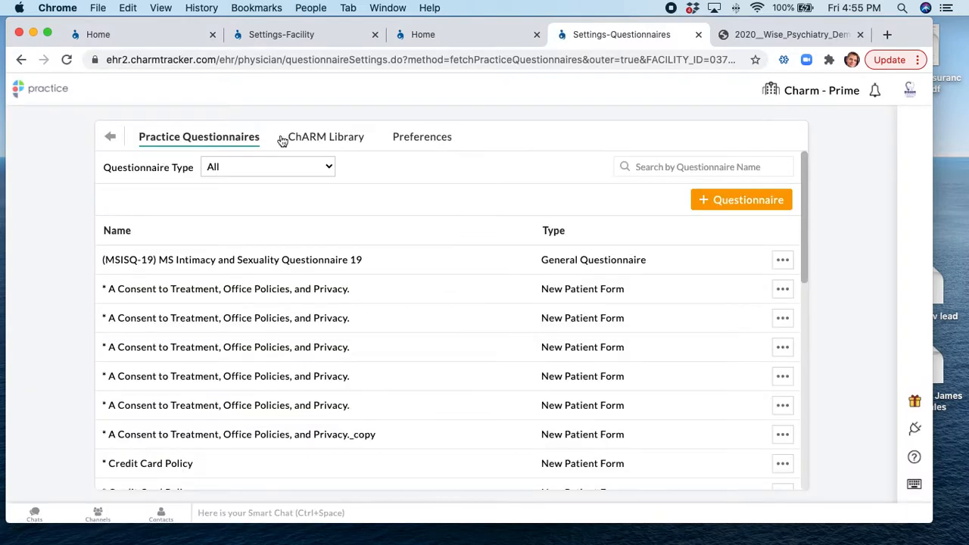
Search the ChARM Library for 'mdq' and preview an MDQ Mood Disorder Questionnaire
click(328, 137)
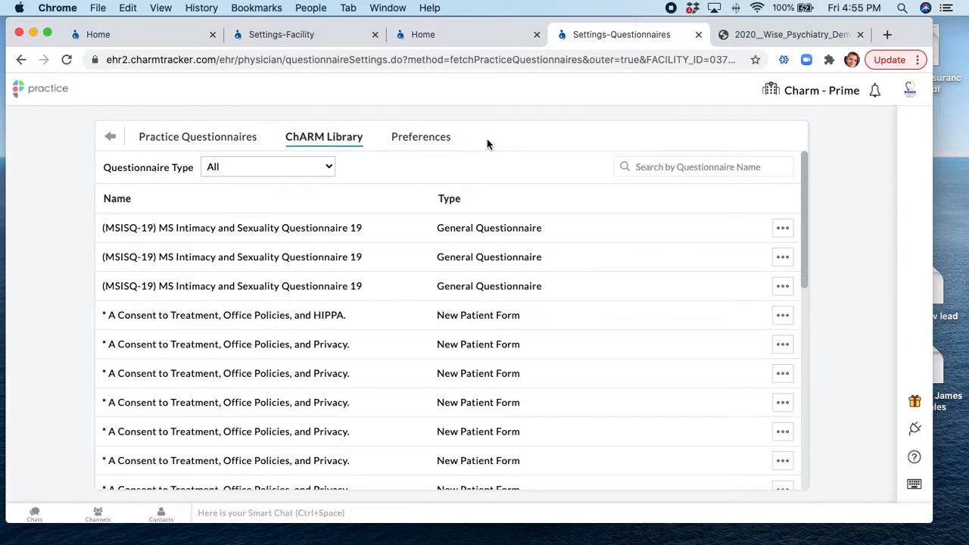
click(700, 168)
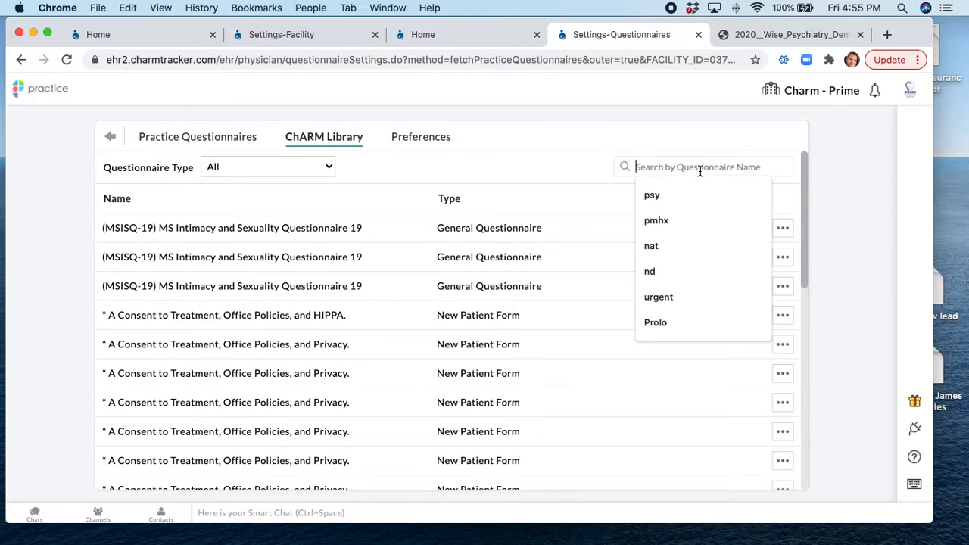
text(mdq)
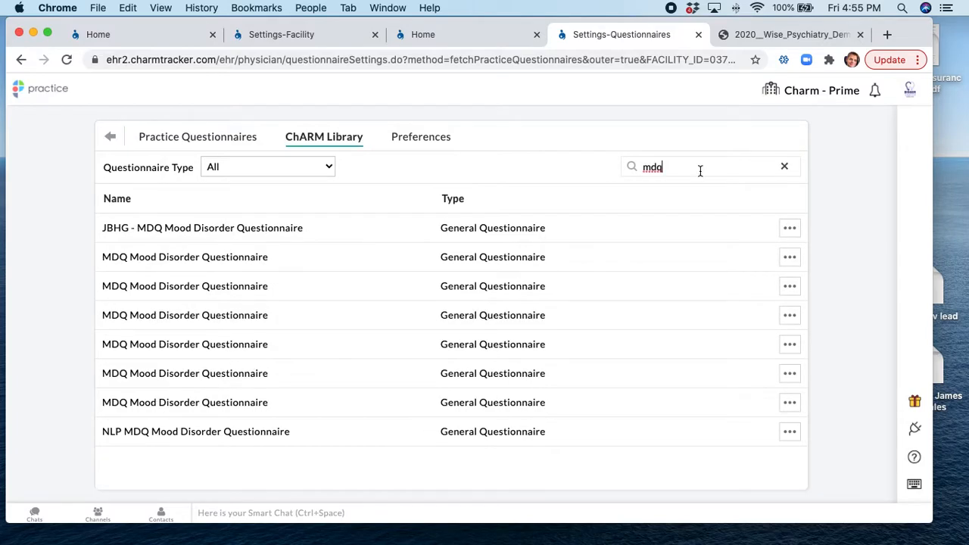
click(713, 295)
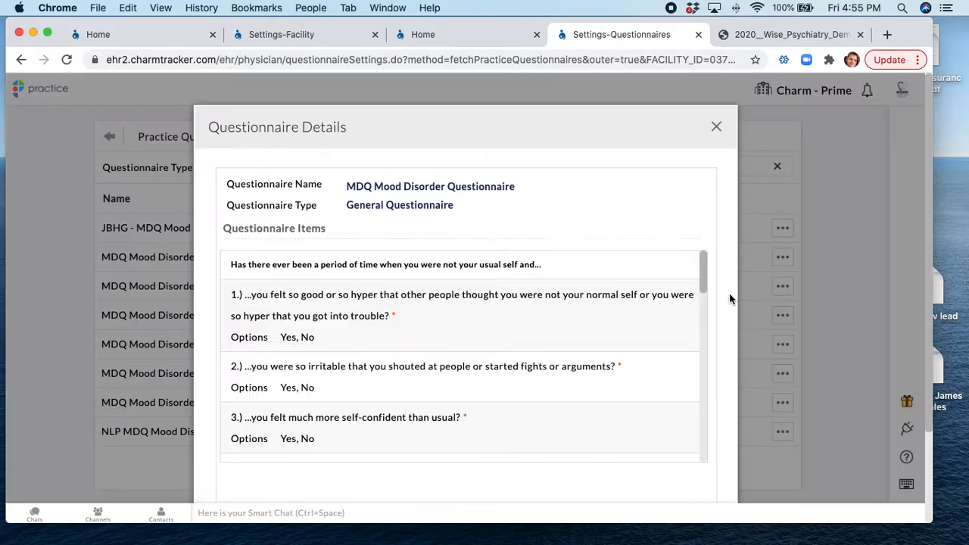
scroll(545, 314, down, 5)
scroll(543, 317, down, 5)
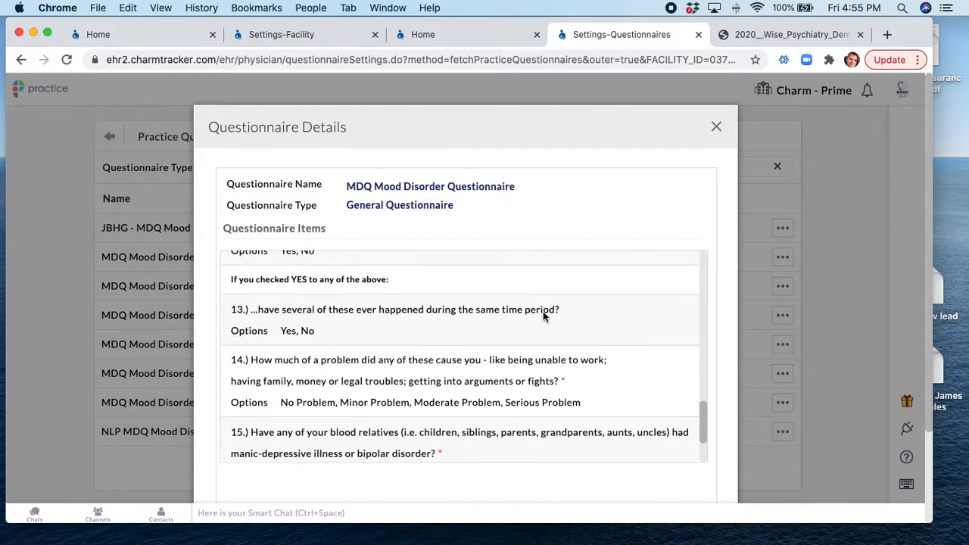
click(715, 130)
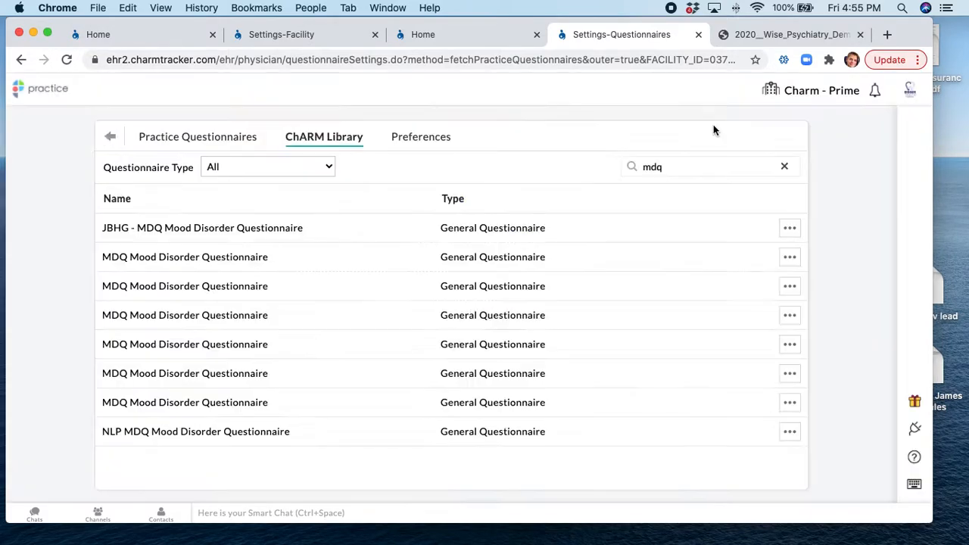
click(791, 289)
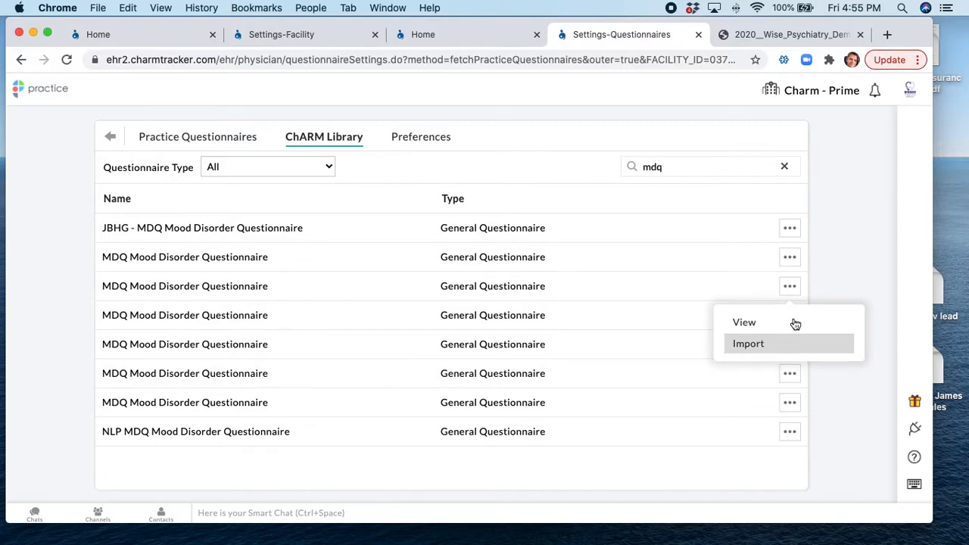
Try searching 'phq' and 'msq', then filter the library by informed consent
double_click(707, 171)
text(phq)
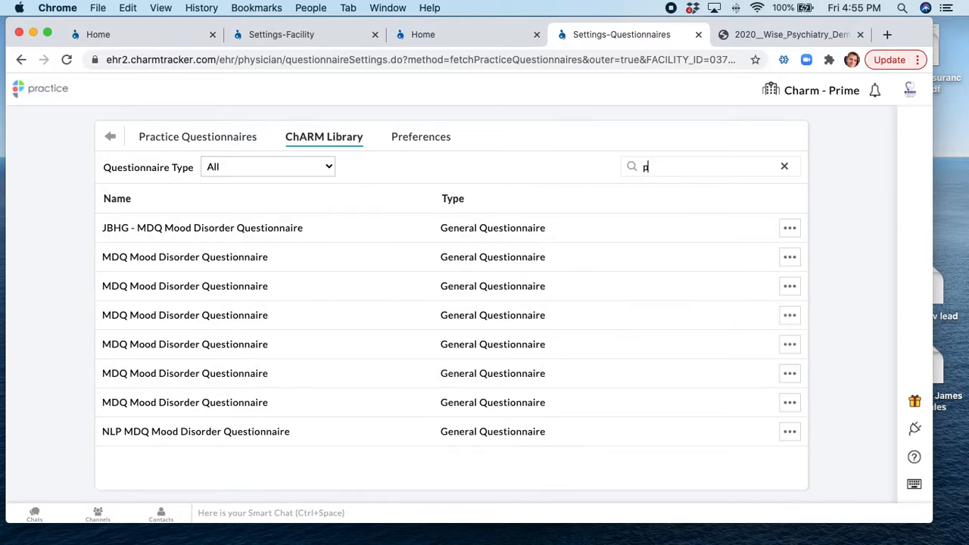
key(BackSpace)
key(BackSpace)
key(BackSpace)
text(msq)
key(BackSpace)
key(BackSpace)
key(BackSpace)
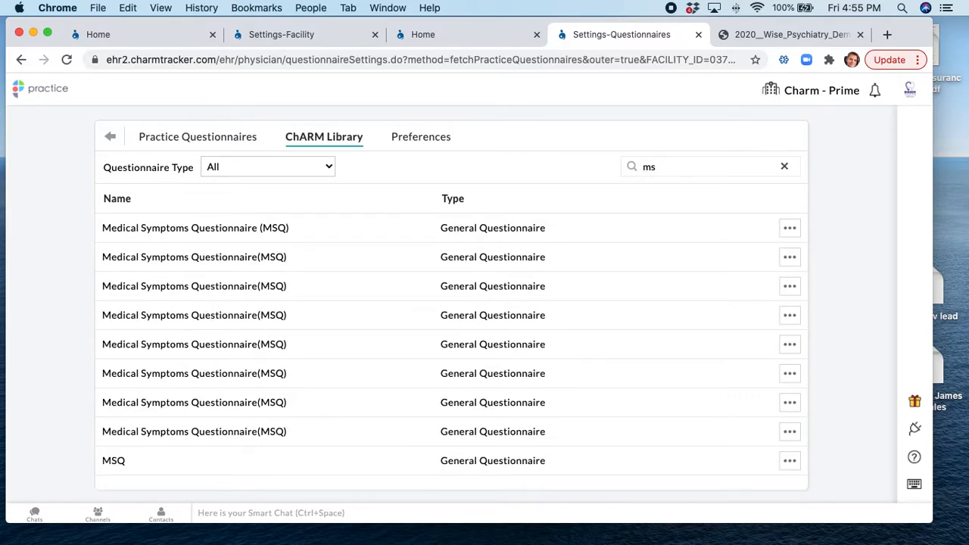
text(informa)
text(d consent)
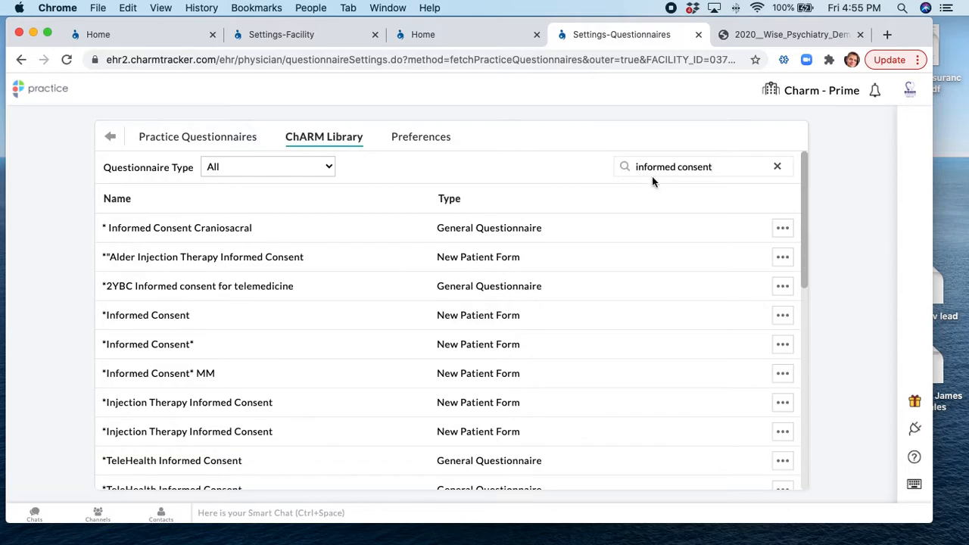
Preview the *Informed Consent questionnaire's content, including the physician's name field
click(760, 320)
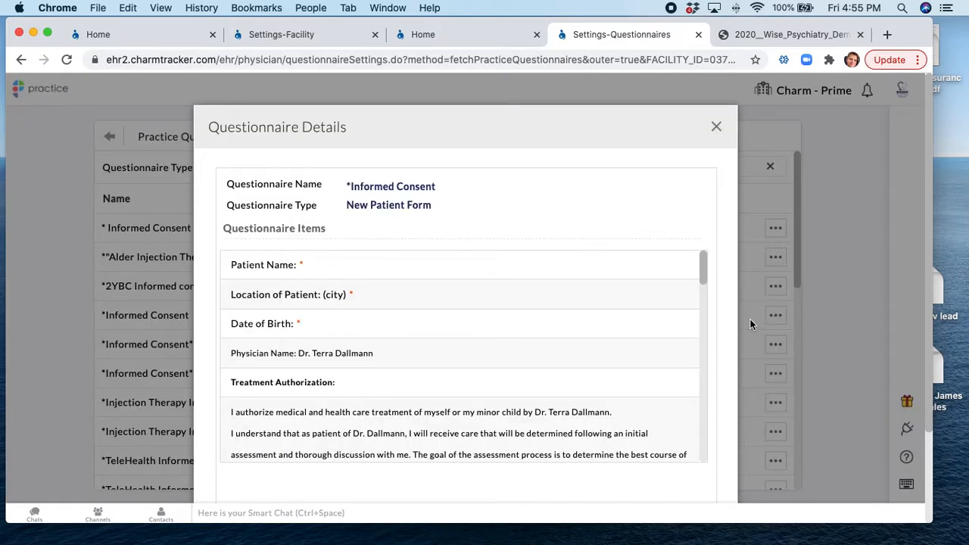
scroll(341, 367, down, 10)
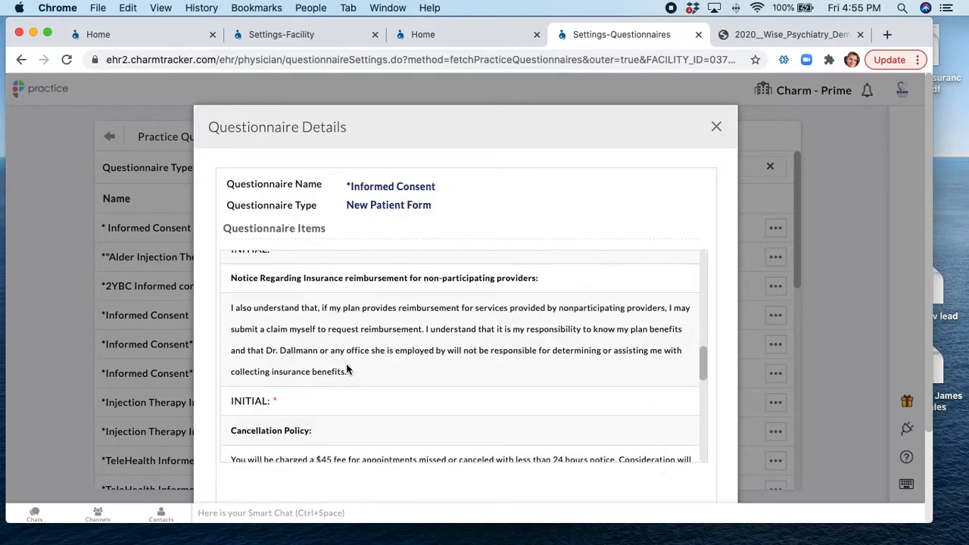
scroll(346, 364, up, 10)
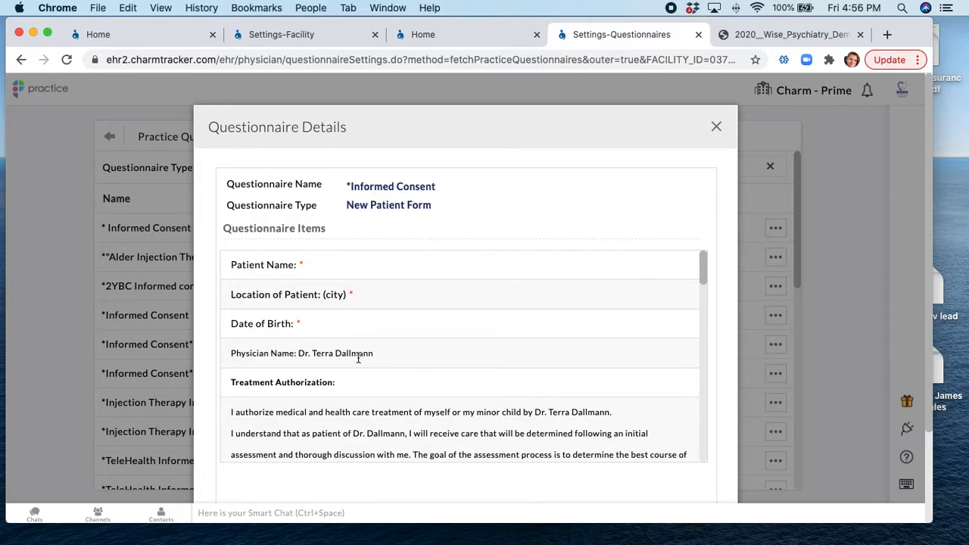
drag(373, 355, 306, 354)
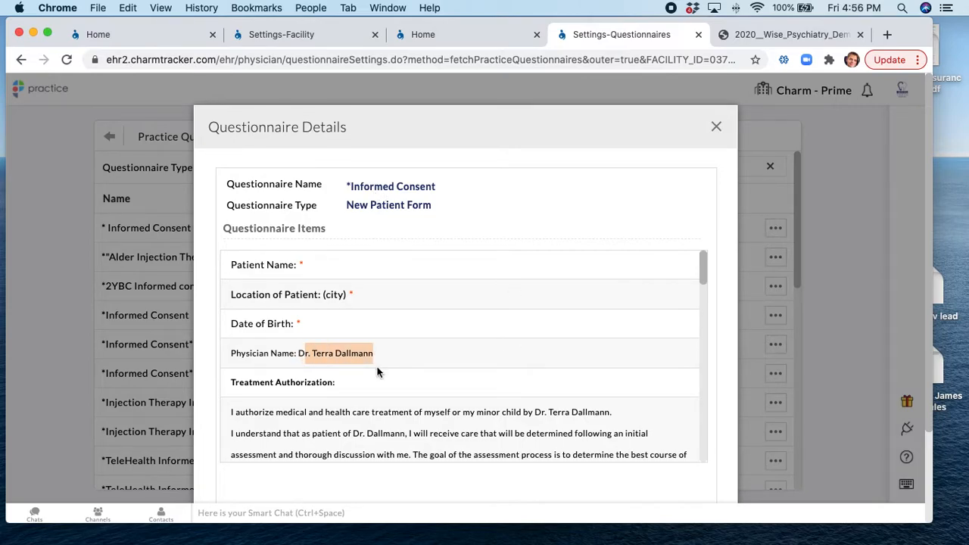
scroll(377, 371, down, 2)
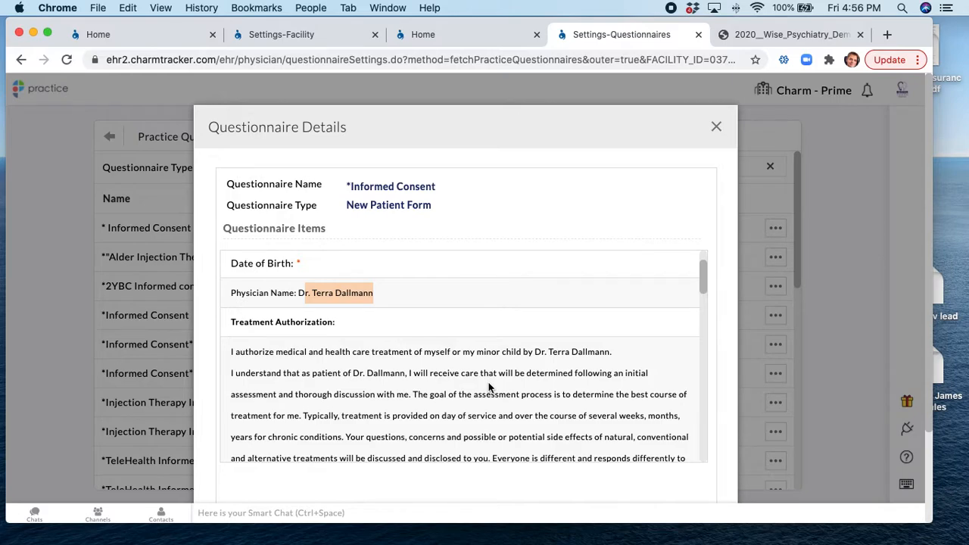
scroll(489, 388, down, 7)
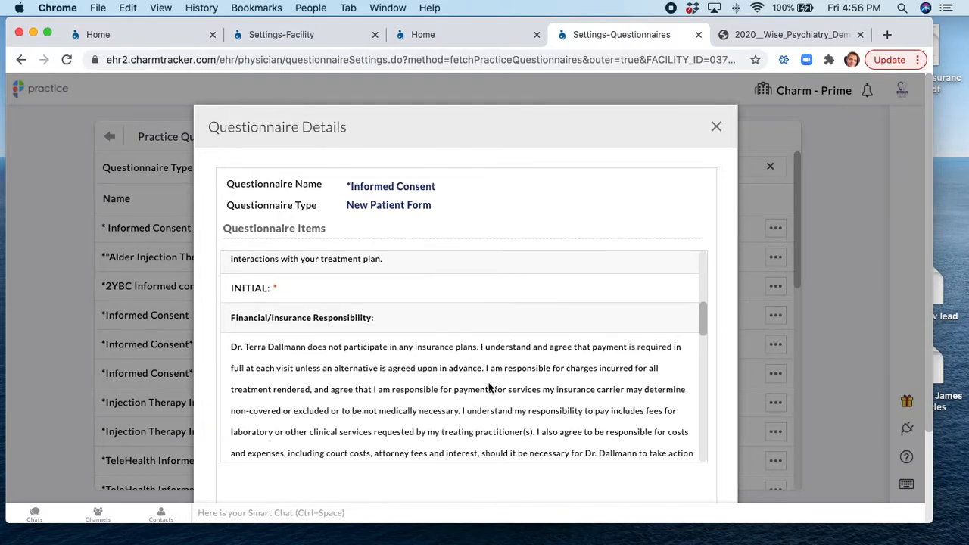
scroll(488, 387, down, 10)
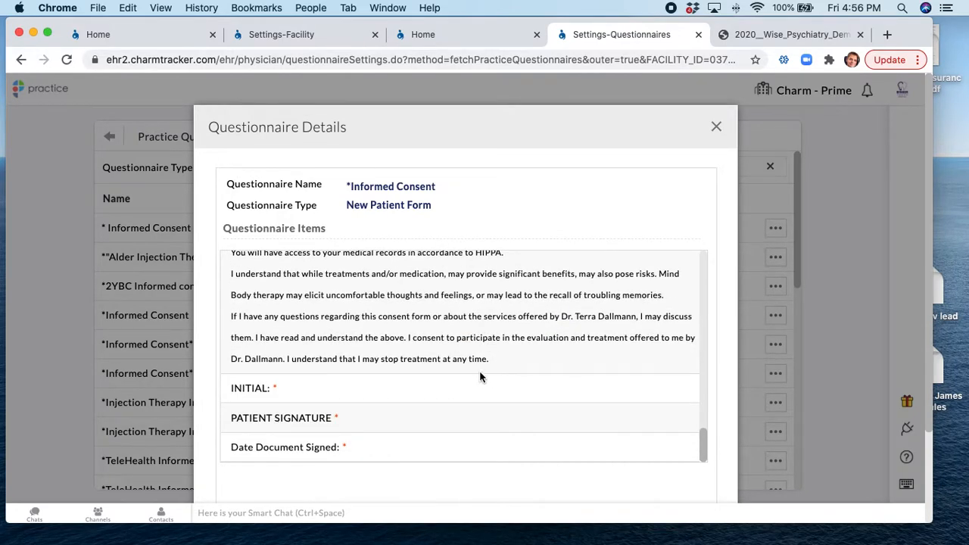
click(716, 126)
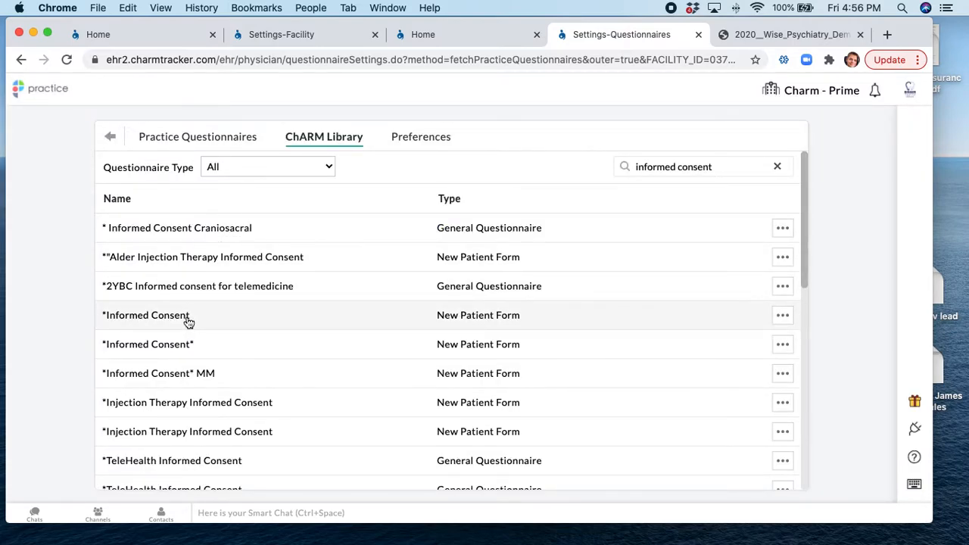
Import the *Informed Consent form into the practice and switch to Practice Questionnaires
click(781, 318)
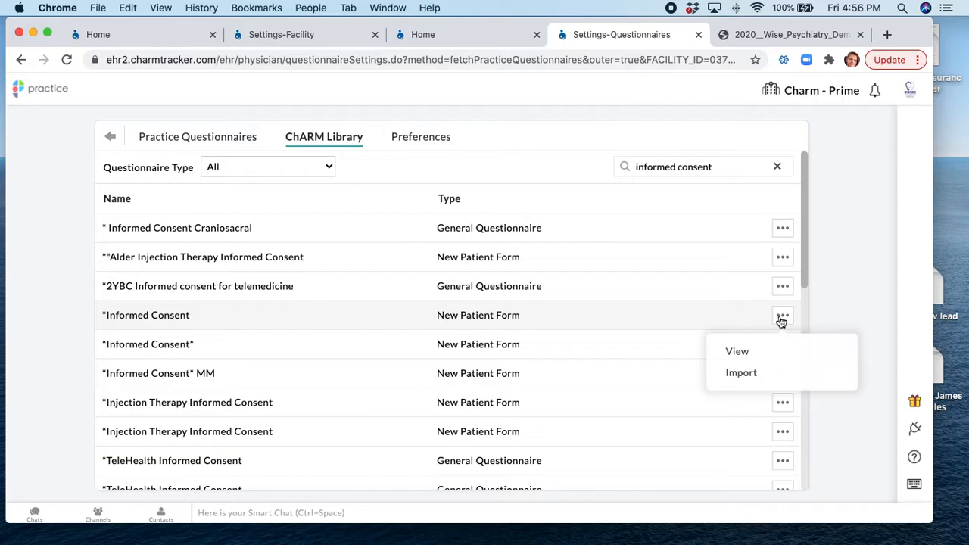
click(733, 373)
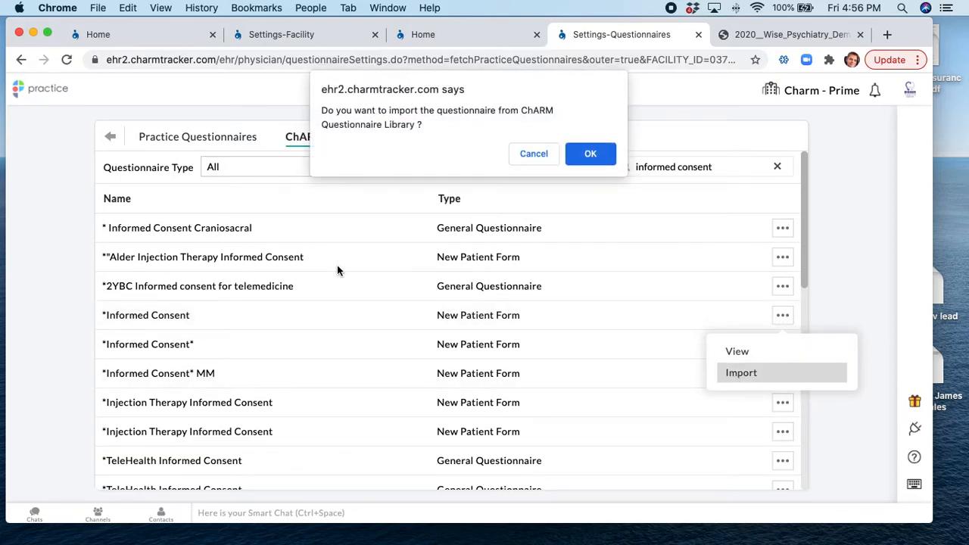
click(585, 158)
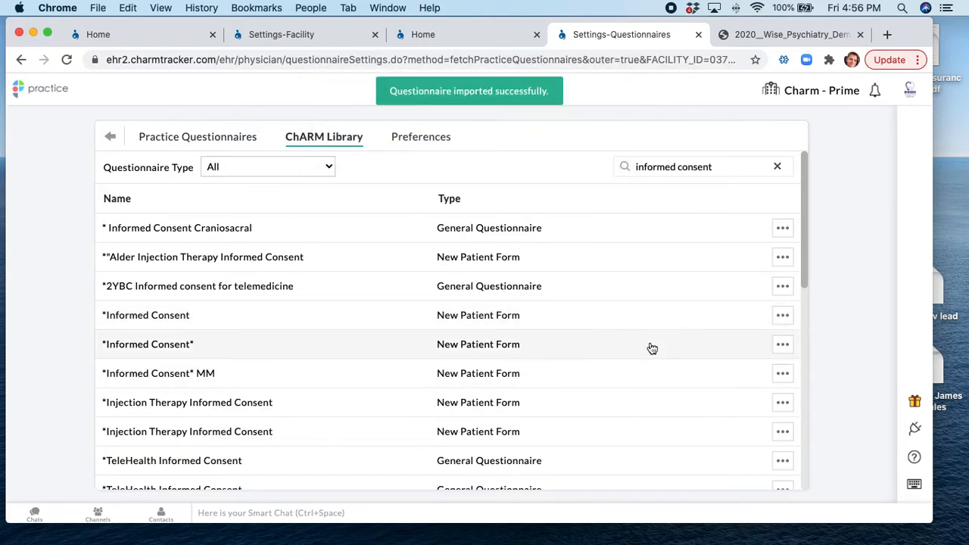
click(160, 141)
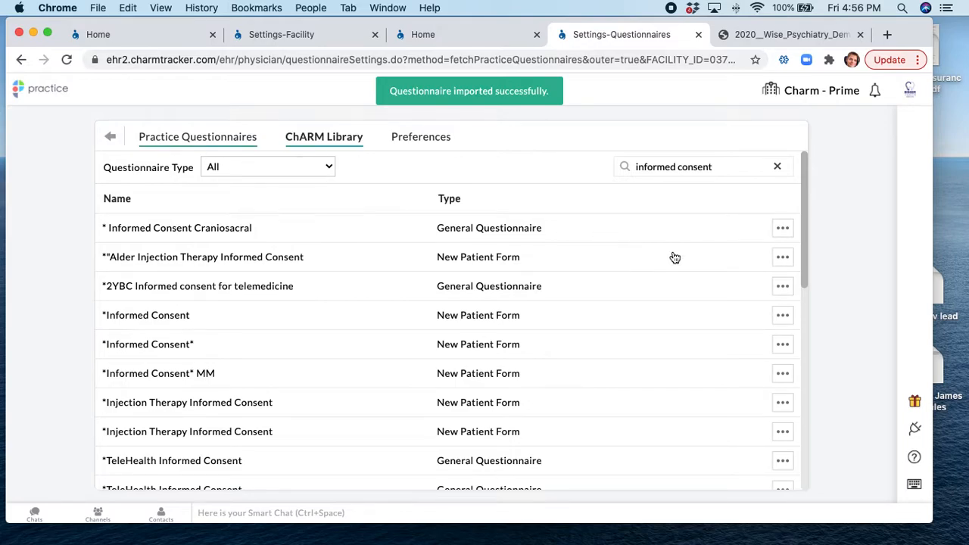
Search the practice questionnaires for 'informed consent'
click(660, 168)
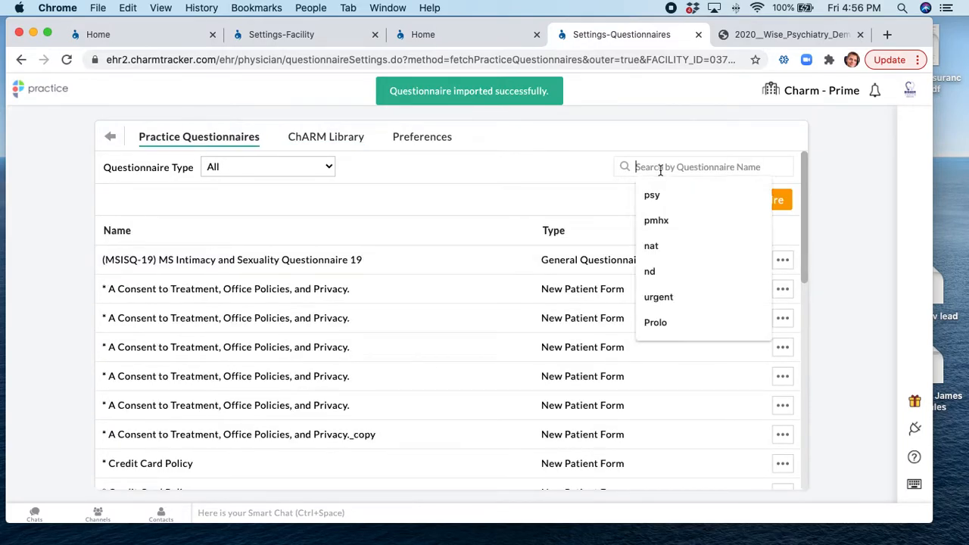
text(infom)
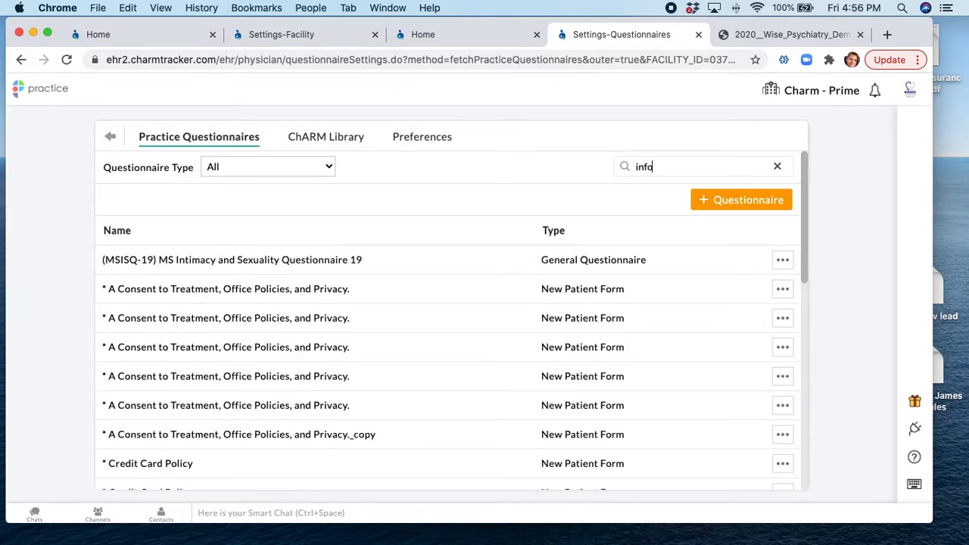
key(BackSpace)
text(rmed conste)
key(BackSpace)
key(BackSpace)
text(ent)
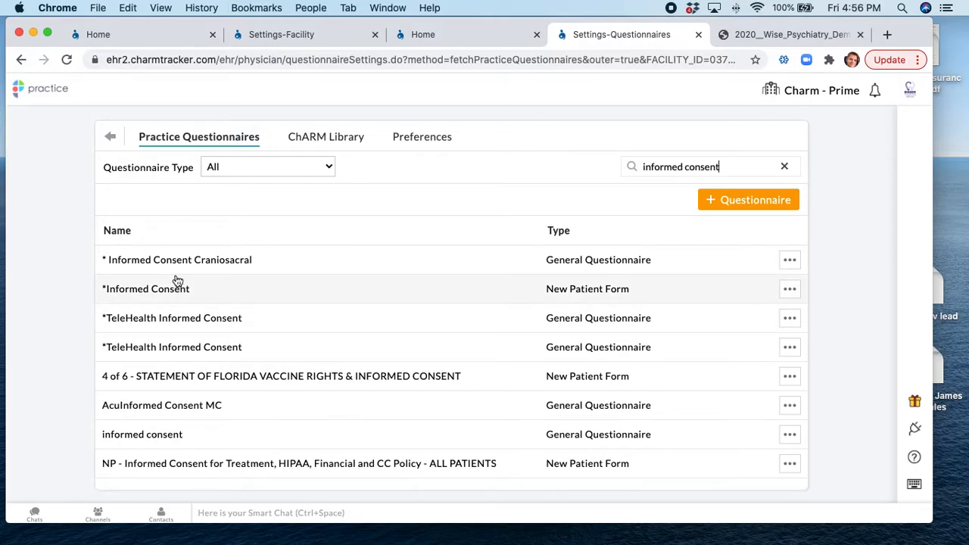
Open the *Informed Consent questionnaire for editing and rename it 'Reg intake'
click(787, 292)
click(760, 331)
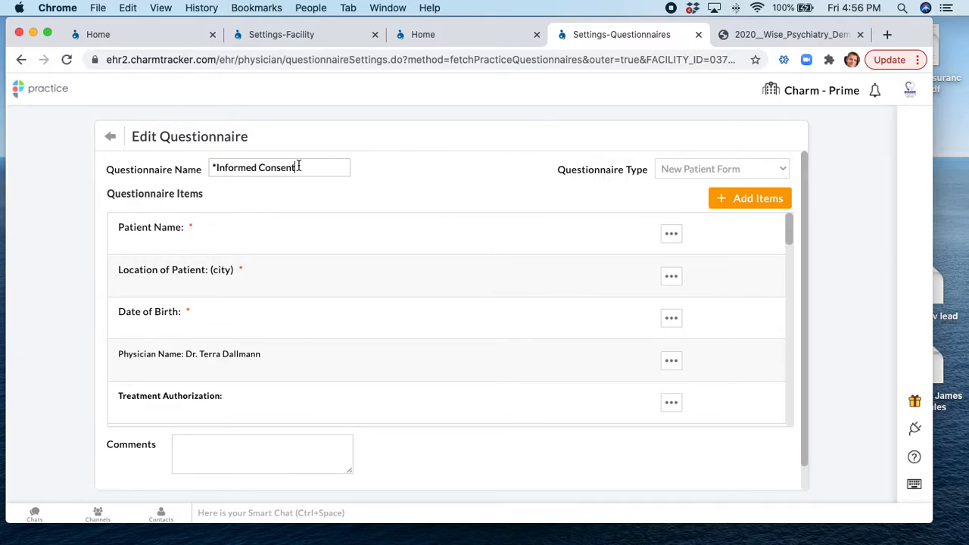
triple_click(298, 166)
key(BackSpace)
text(Reg intake)
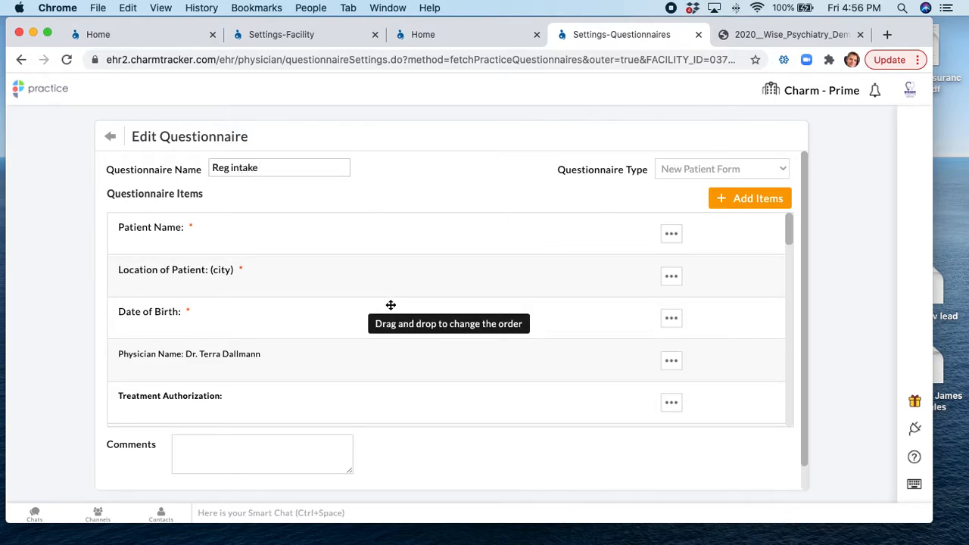
scroll(394, 307, down, 1)
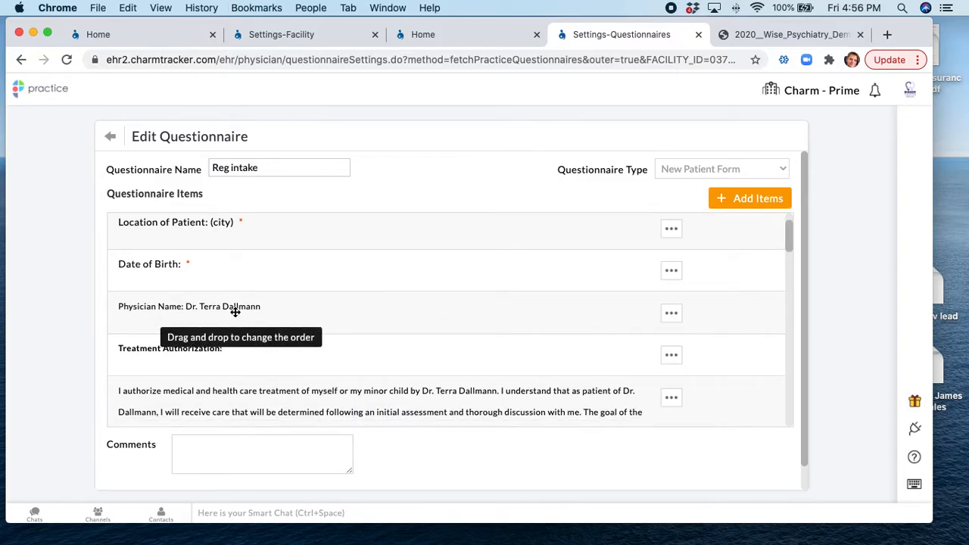
click(672, 315)
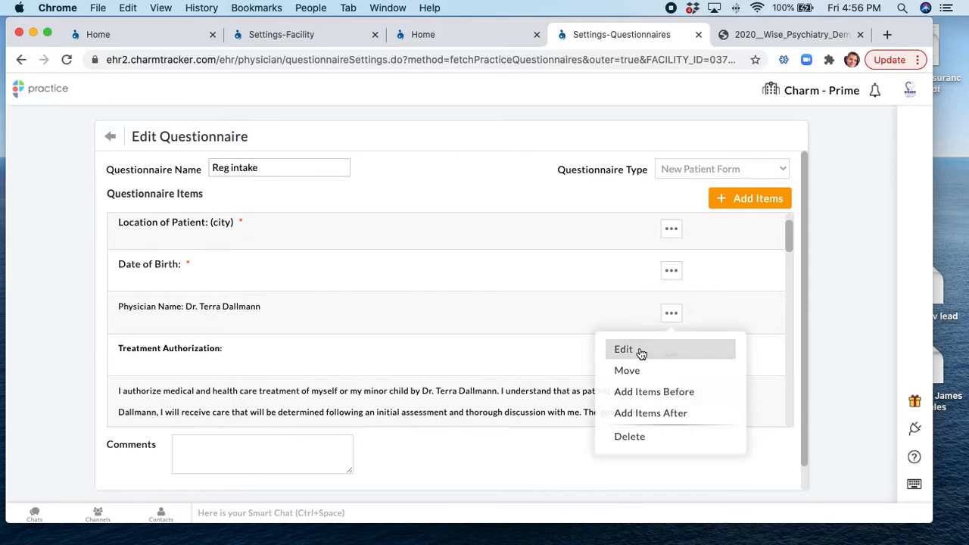
Replace the doctor's name in the Physician Name label with a different physician and save the questionnaire
click(641, 351)
click(524, 212)
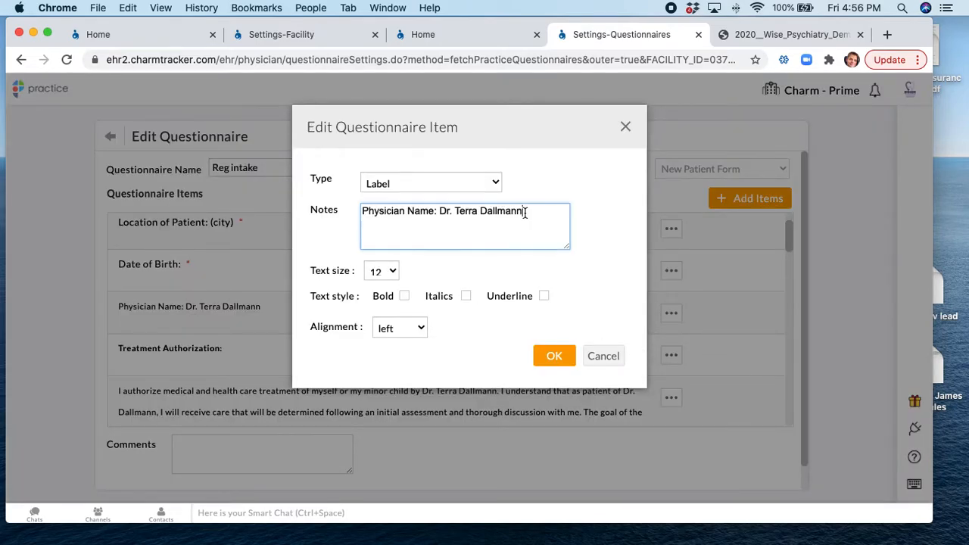
drag(524, 212, 437, 211)
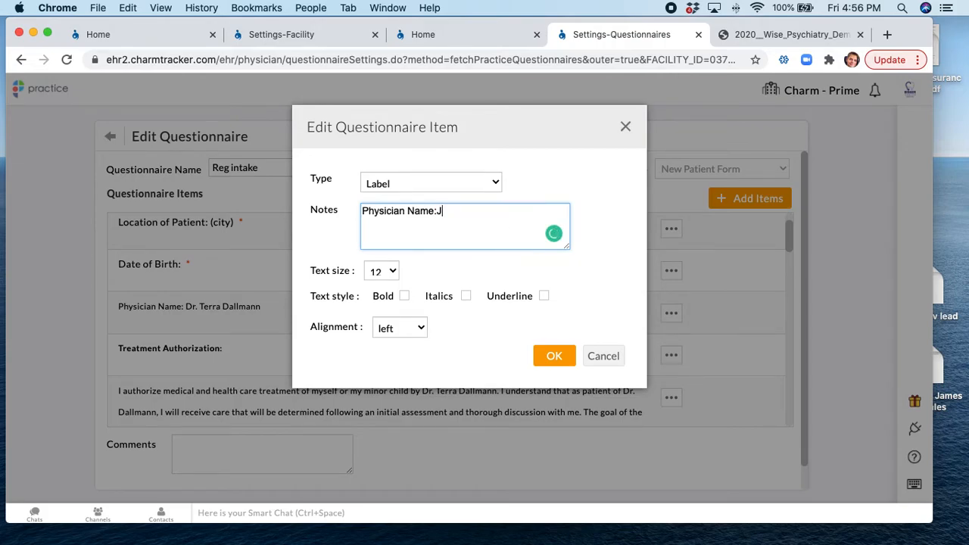
click(554, 355)
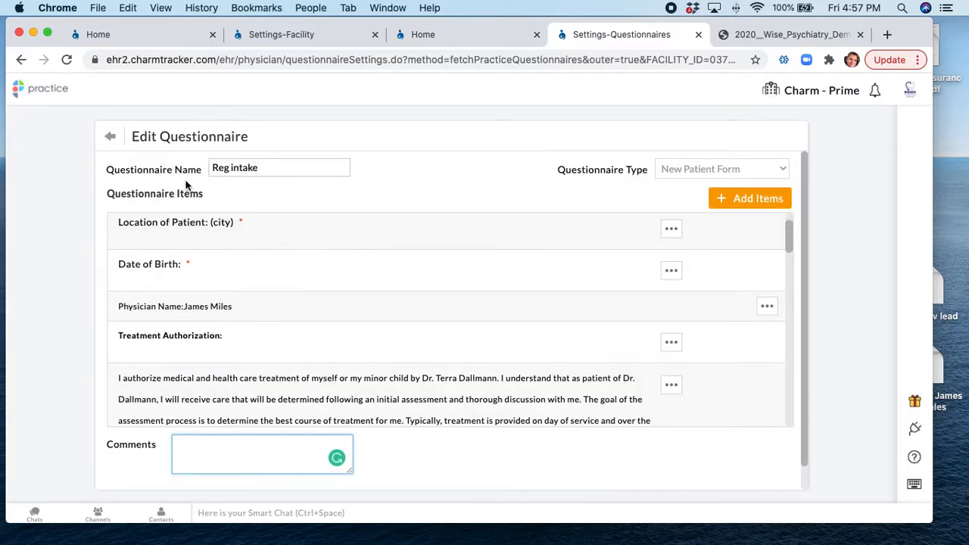
click(110, 138)
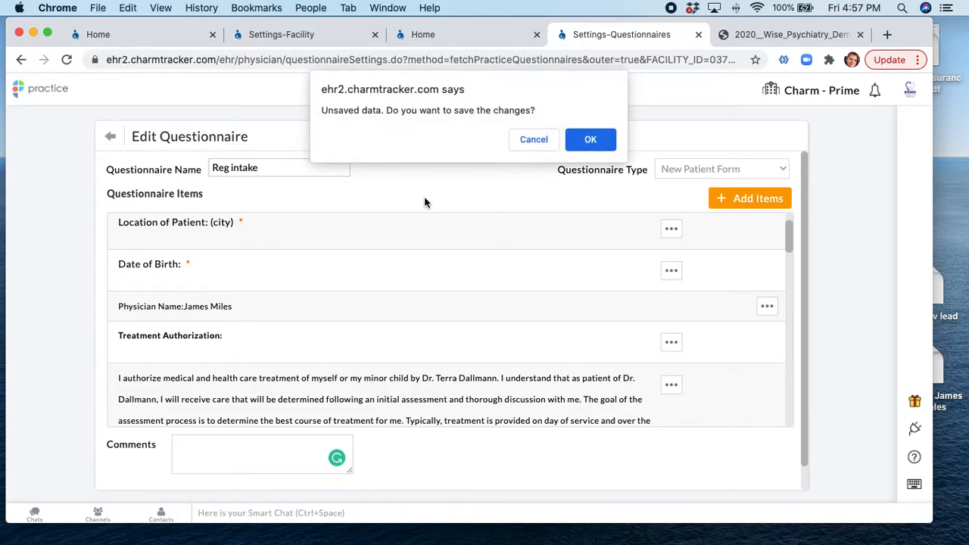
click(589, 139)
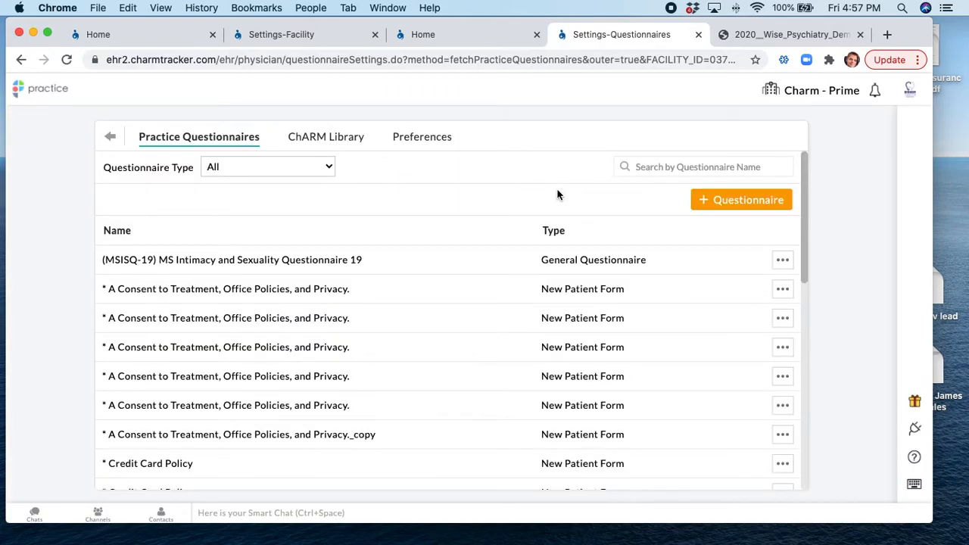
Create a new questionnaire named 'New intake form' and begin adding items
click(749, 202)
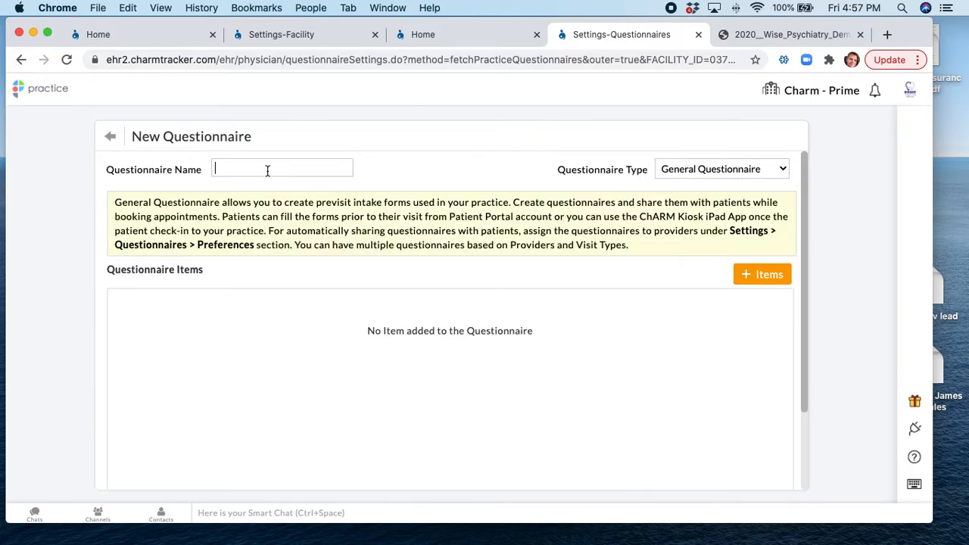
text(New intake form)
click(756, 281)
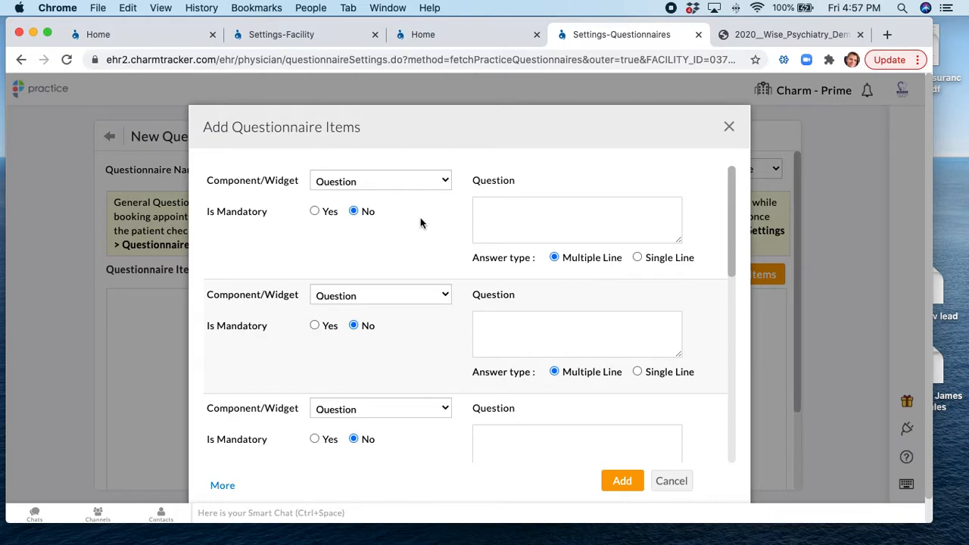
Make the first item a Label reading 'Welcome to the practice'
click(374, 185)
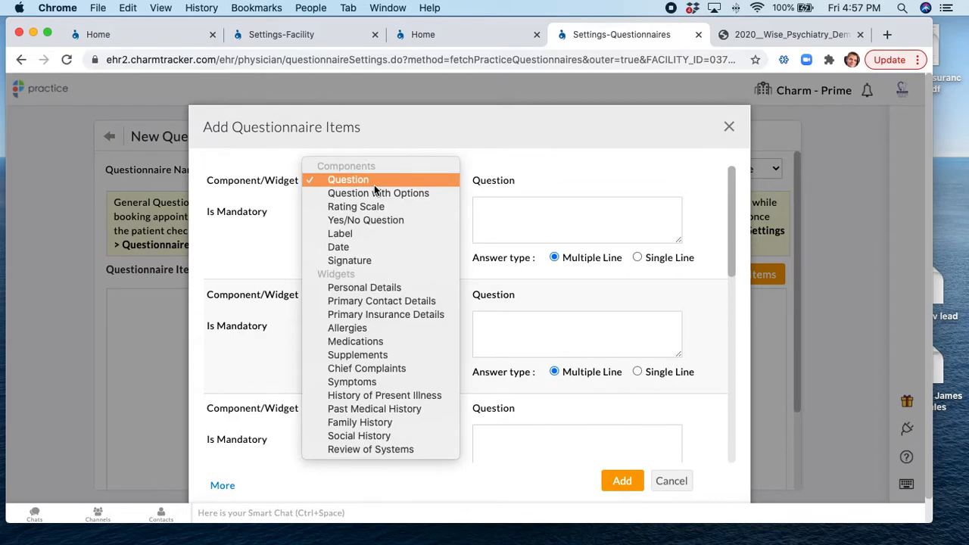
click(374, 234)
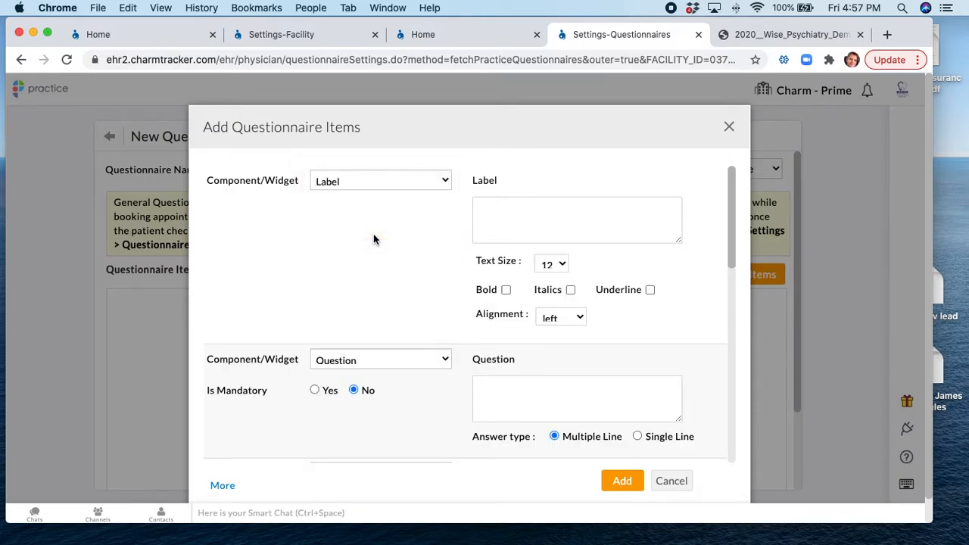
click(516, 209)
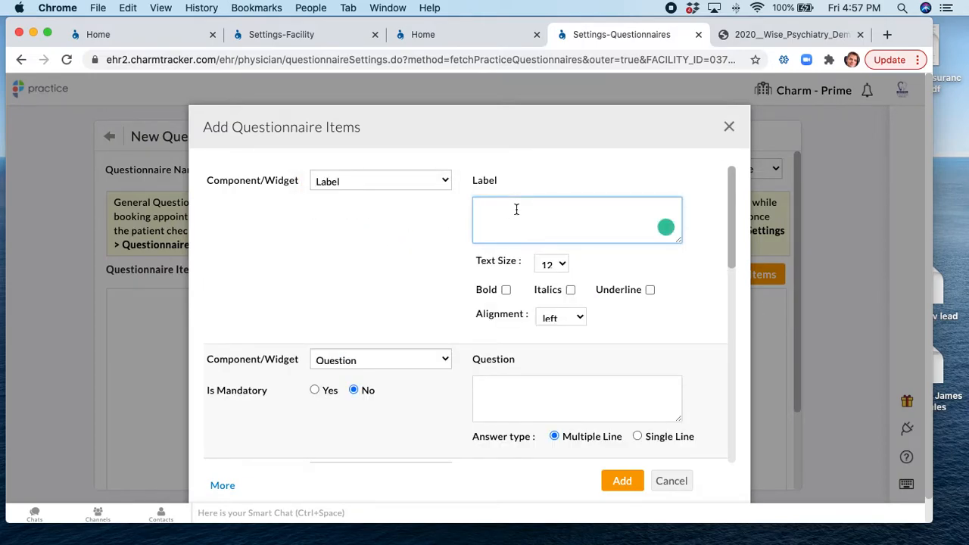
text(Welcome to the practice)
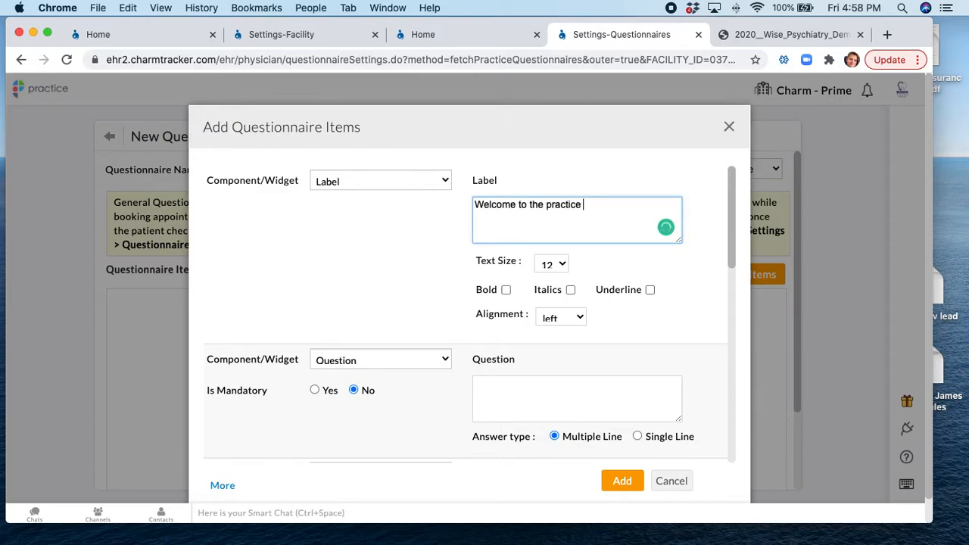
scroll(401, 253, down, 1)
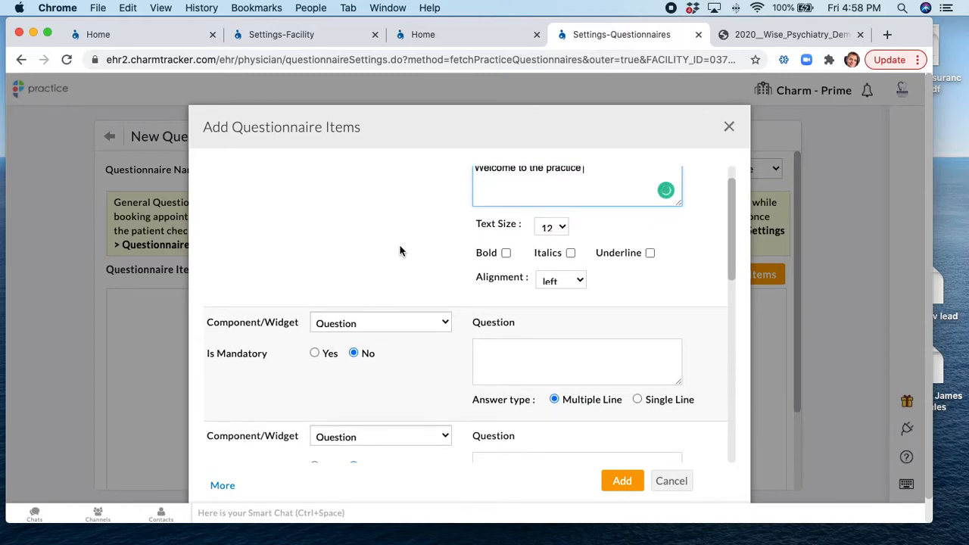
scroll(397, 252, down, 1)
click(521, 316)
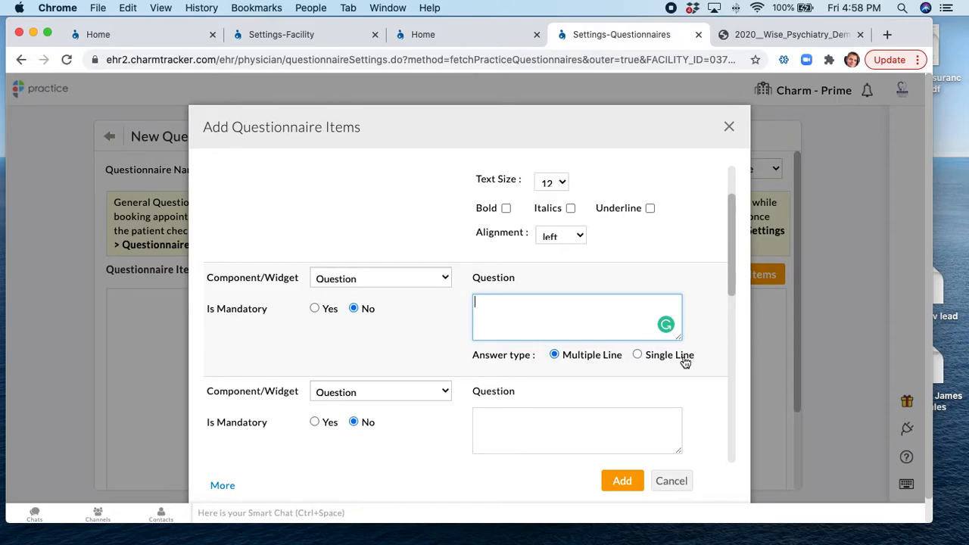
Turn the third item into a Question with Options titled 'FMH'
scroll(366, 244, down, 3)
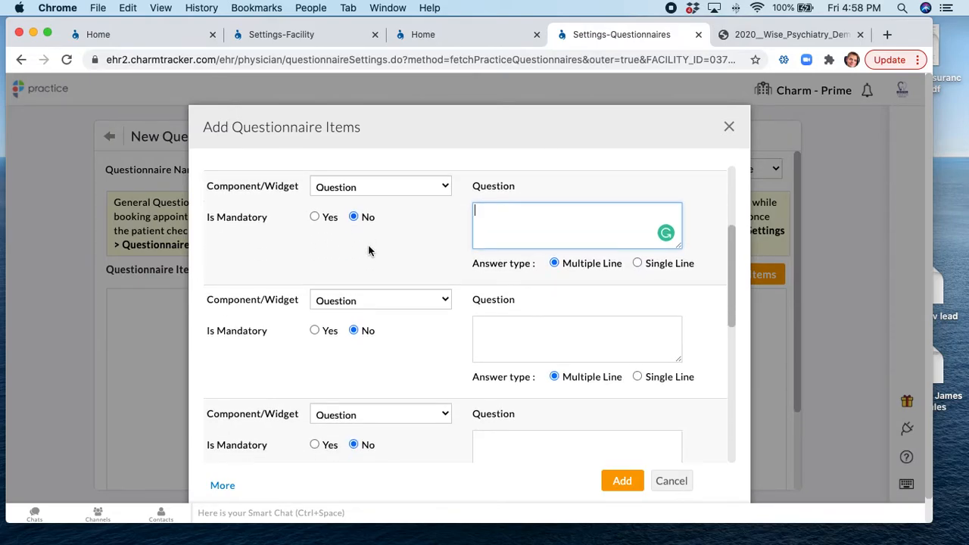
click(382, 302)
click(381, 313)
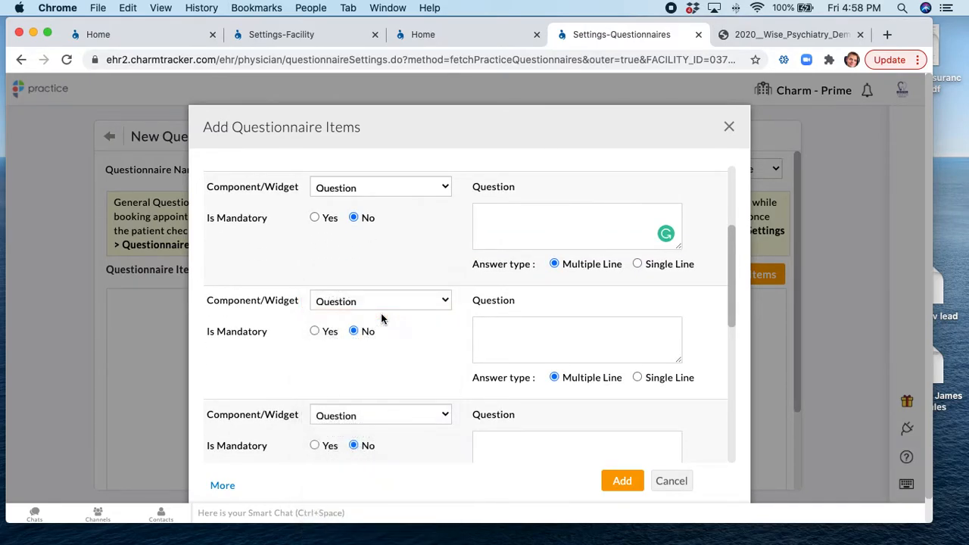
scroll(380, 316, down, 2)
click(560, 285)
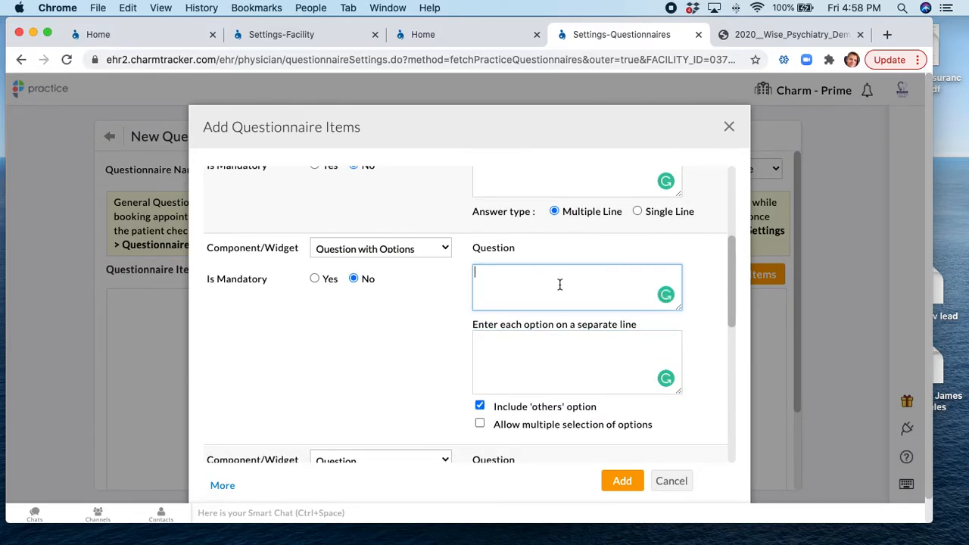
text(MPH)
key(BackSpace)
key(BackSpace)
key(BackSpace)
text(FMH)
Enter the FMH answer options Cancer, Diabetes and 'etc...'
click(572, 359)
text(Canc)
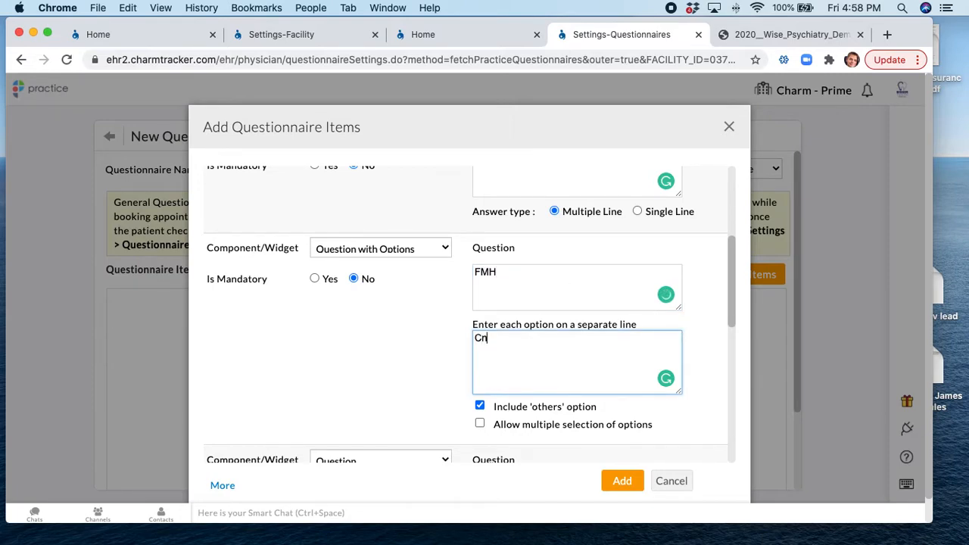
text(er)
key(Return)
text(Diabte)
key(BackSpace)
key(BackSpace)
text(etes)
key(Return)
text(etc...)
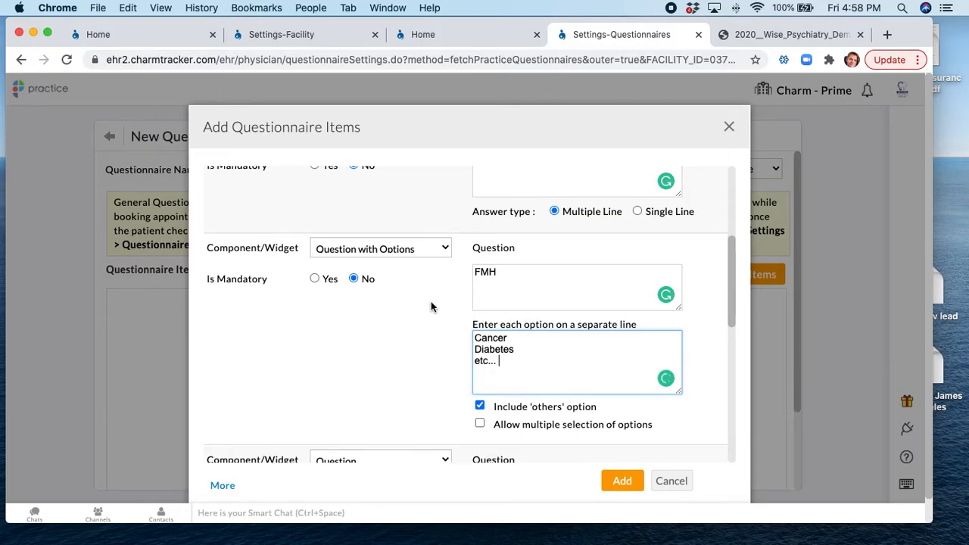
scroll(431, 301, down, 3)
click(390, 376)
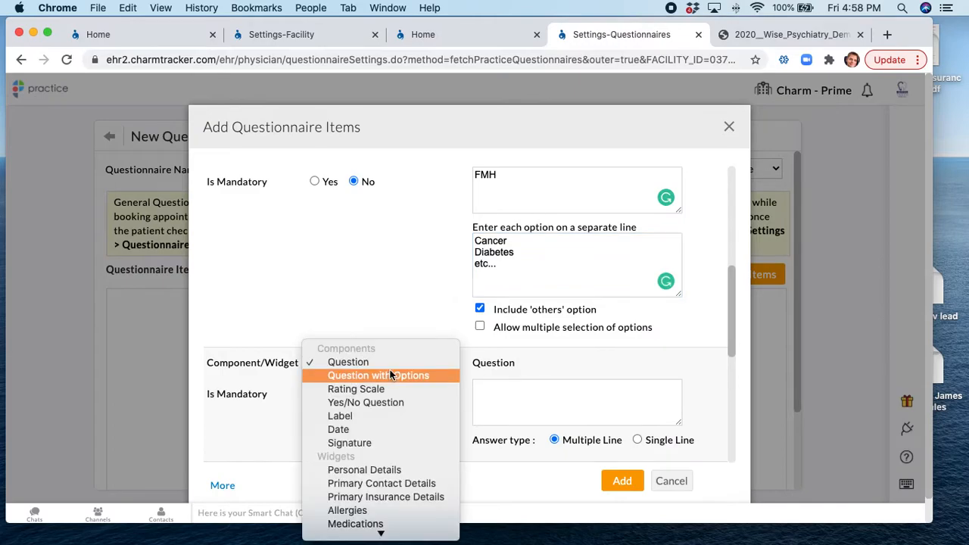
Make the fourth item a rating scale and the next item a Yes/No Question
click(340, 389)
scroll(420, 365, down, 2)
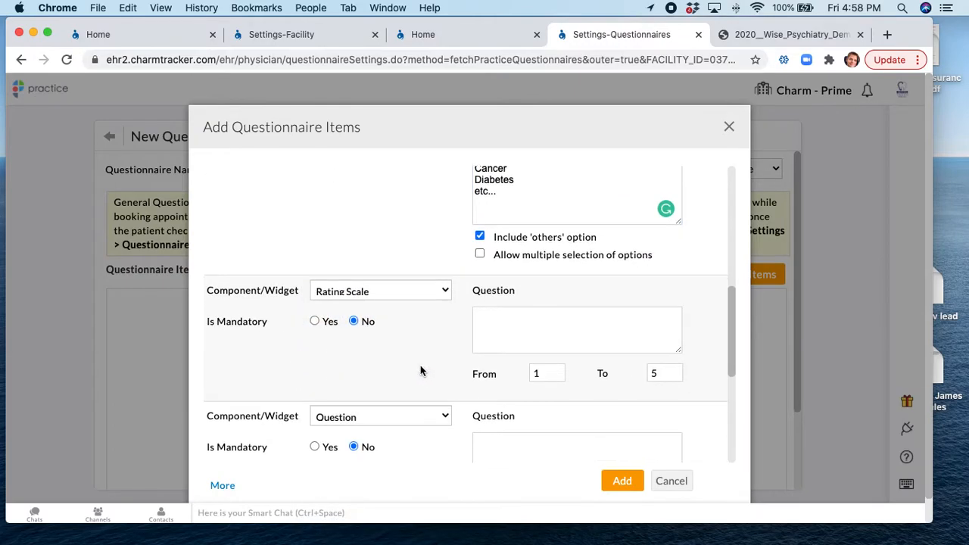
click(523, 331)
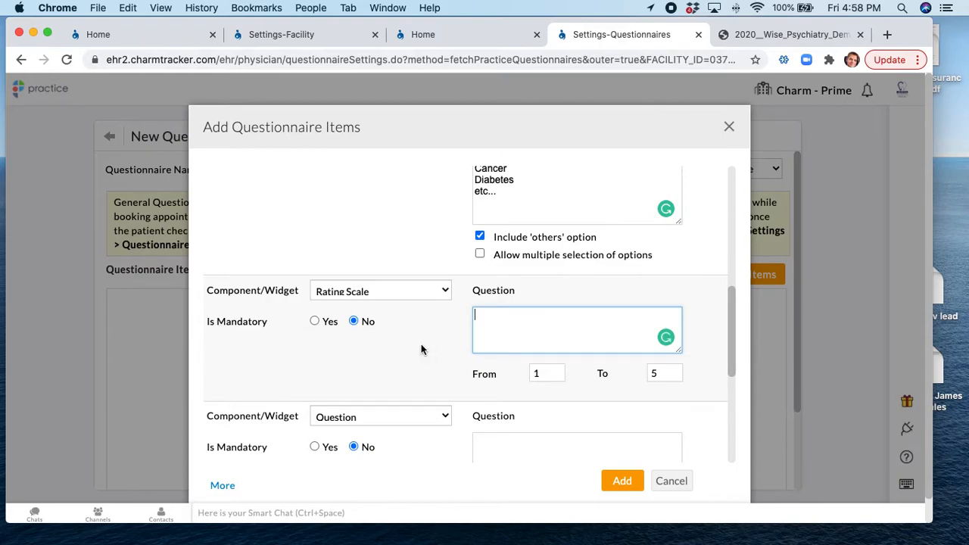
scroll(421, 344, down, 2)
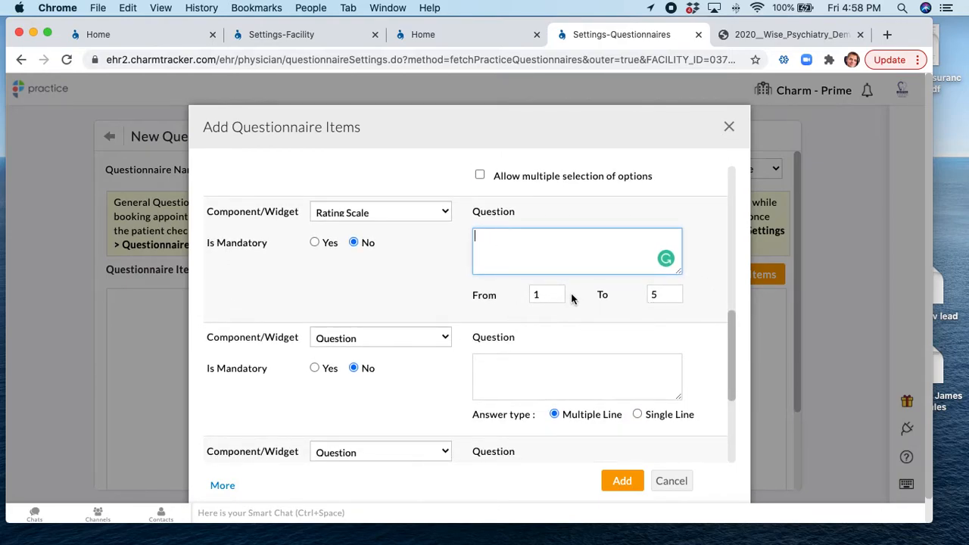
scroll(432, 324, down, 2)
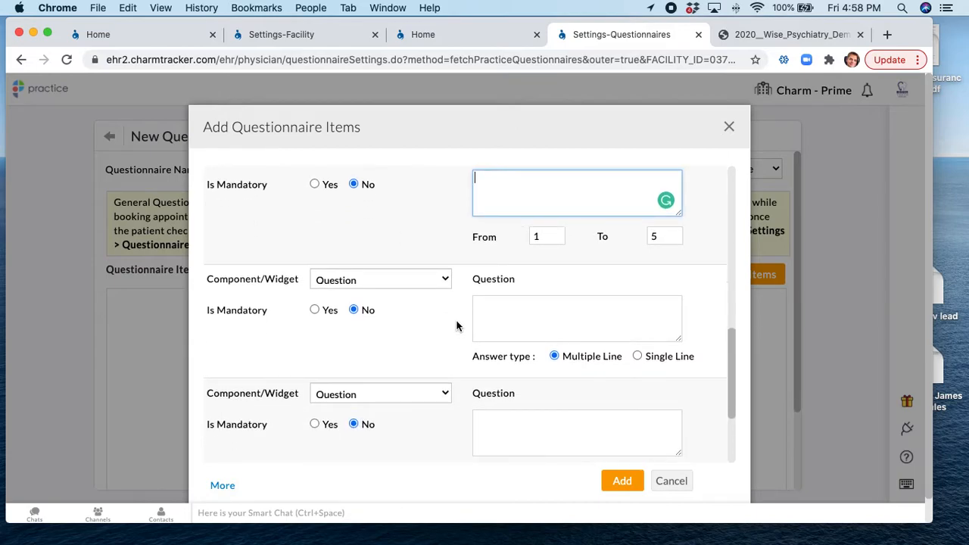
click(391, 280)
click(372, 318)
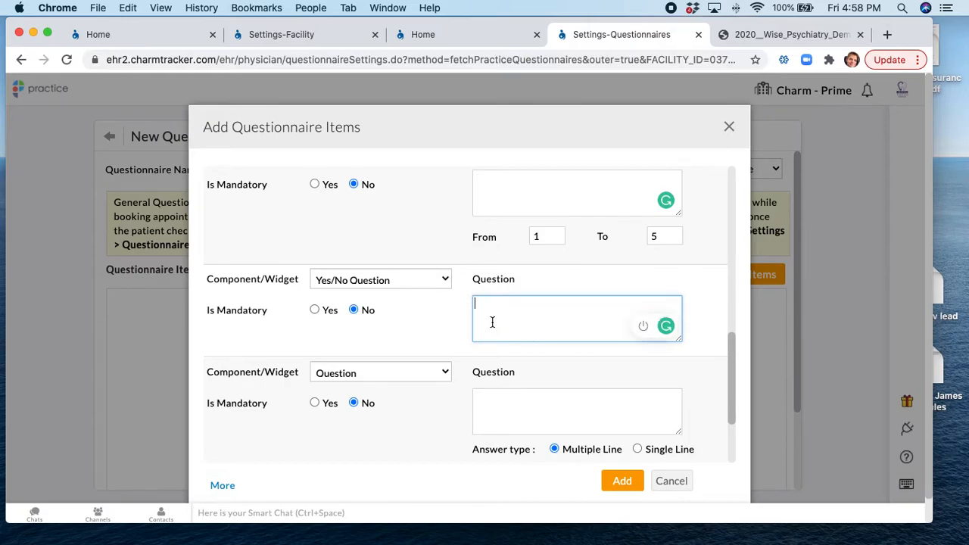
Add a Date item with the question 'date'
scroll(439, 331, down, 2)
click(372, 298)
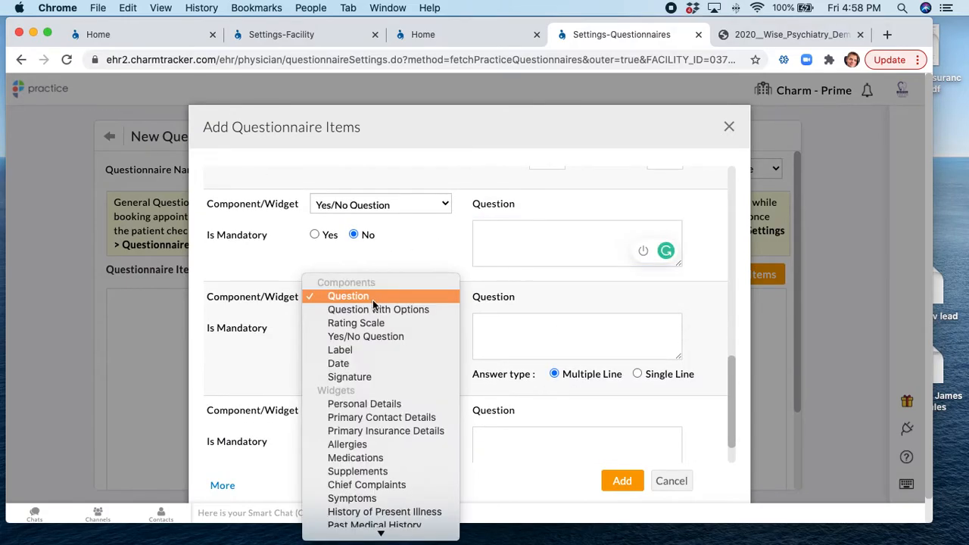
click(356, 364)
click(515, 342)
text(date)
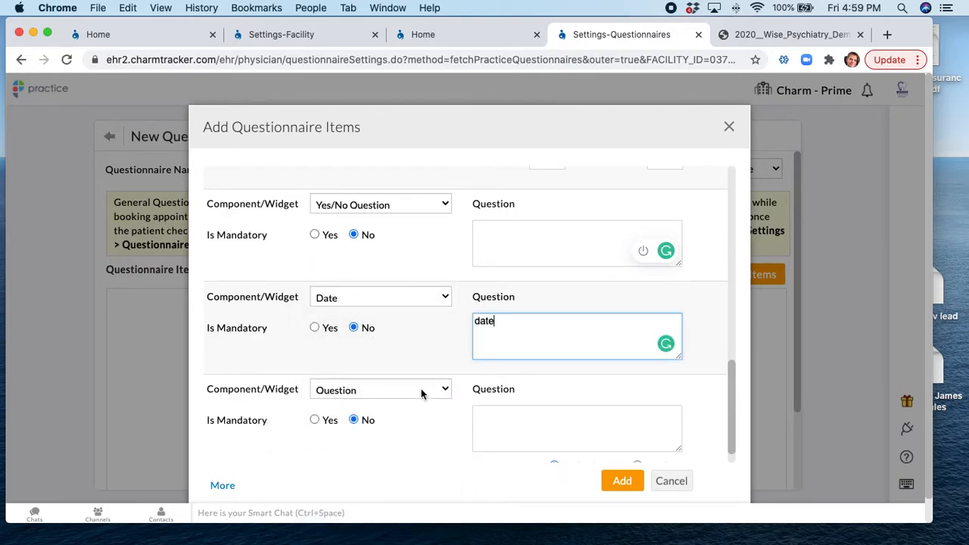
Make the following item a PATIENT SIGNATURE Signature item
scroll(408, 382, down, 1)
click(382, 366)
click(357, 443)
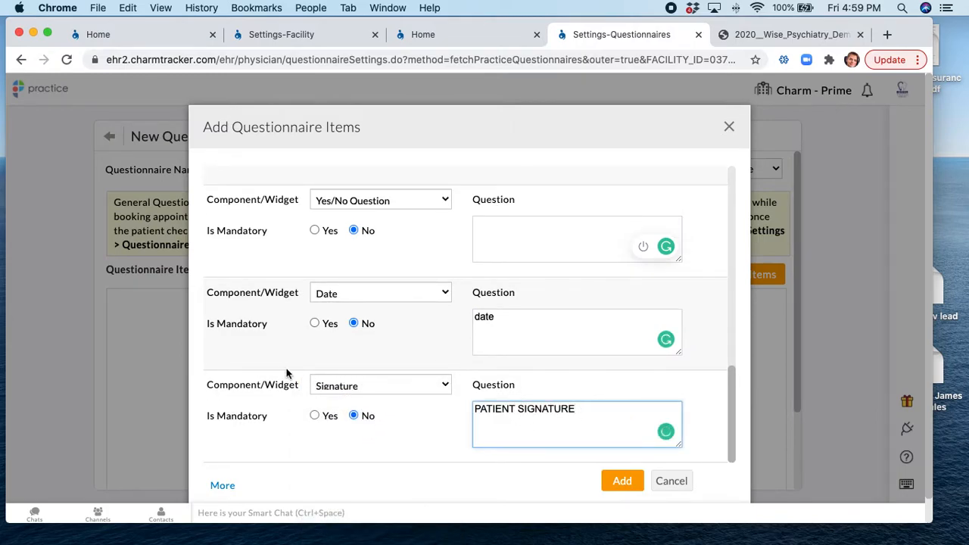
scroll(357, 363, up, 5)
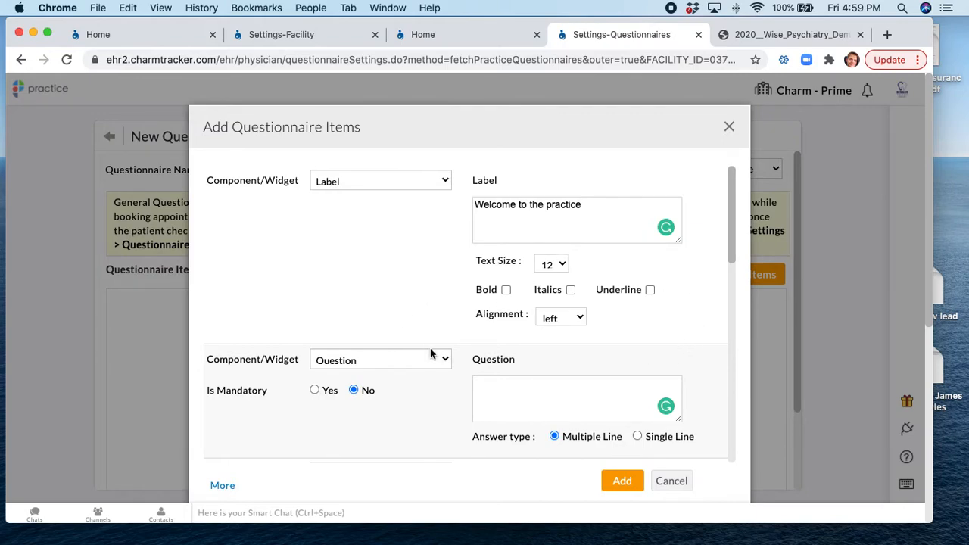
Change the first question to Personal Details and the FMH item to Primary Contact Details
scroll(431, 351, down, 2)
scroll(434, 351, down, 2)
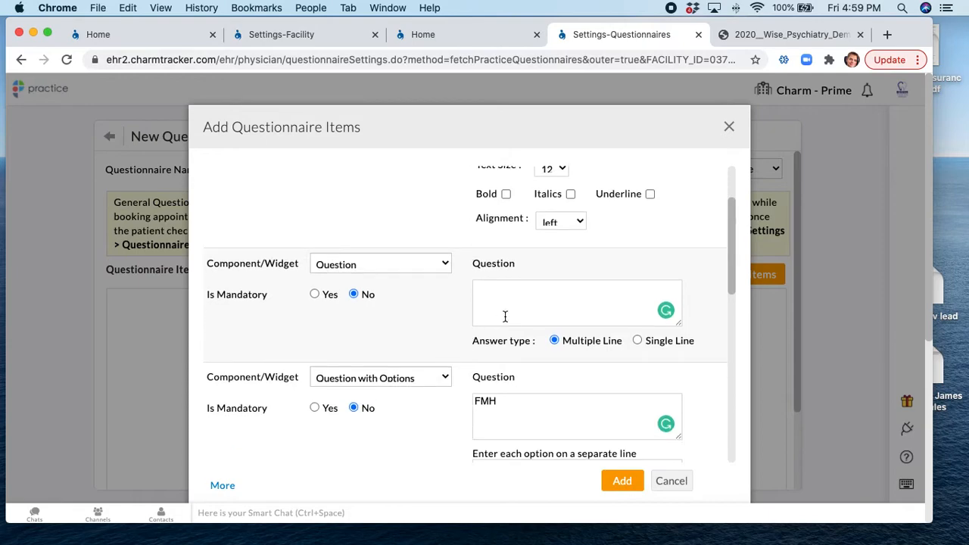
click(327, 263)
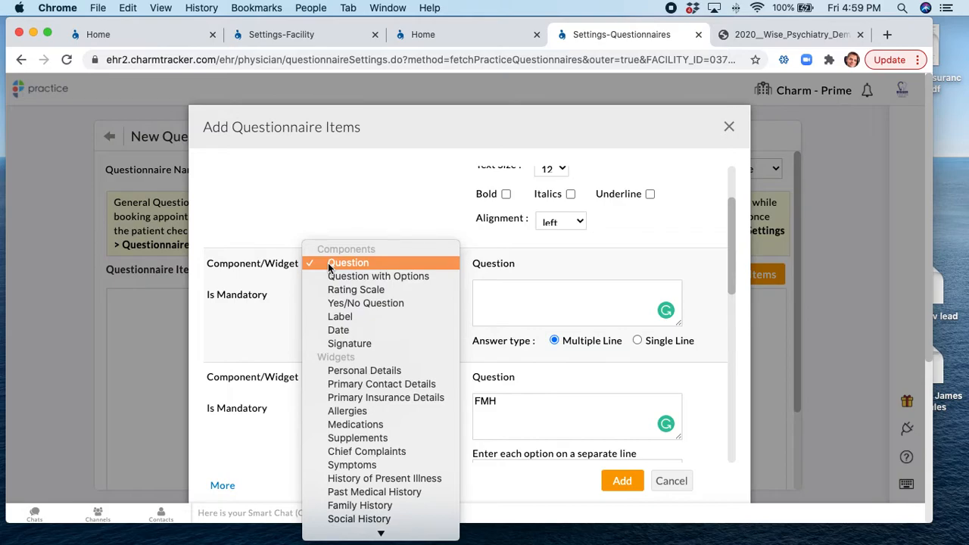
click(409, 370)
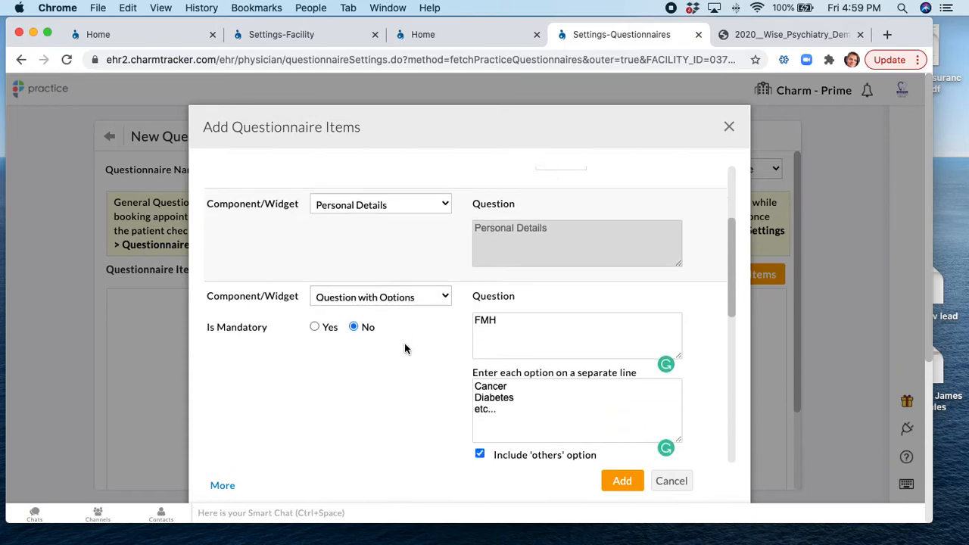
scroll(393, 325, down, 1)
click(373, 289)
click(384, 393)
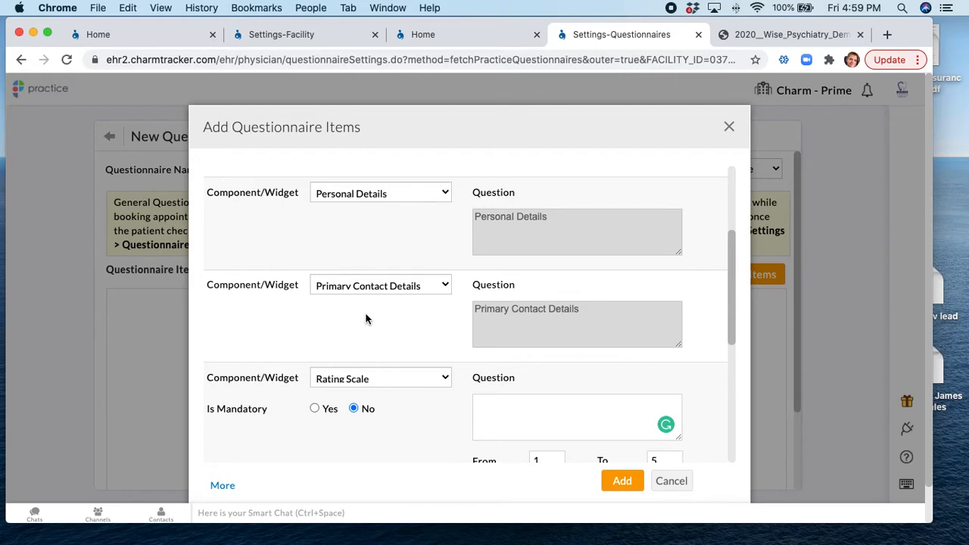
Replace the rating scale with Allergies and the Yes/No item with Medications
scroll(454, 349, down, 3)
click(386, 308)
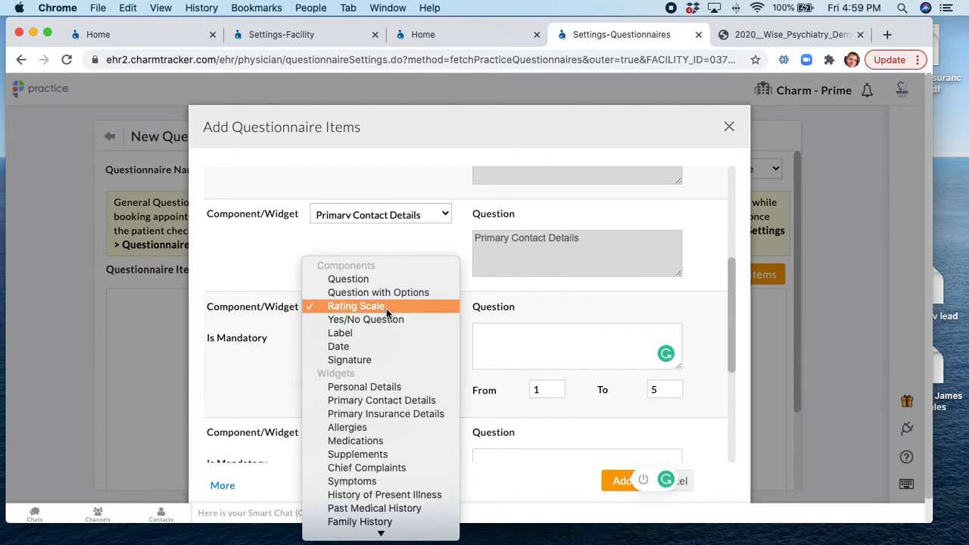
click(346, 424)
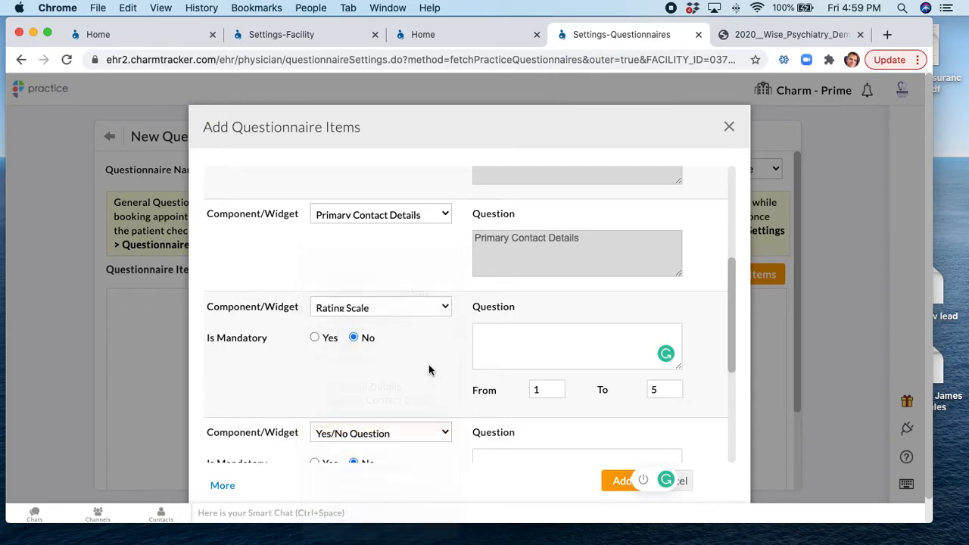
scroll(428, 364, down, 3)
click(398, 395)
scroll(390, 505, down, 3)
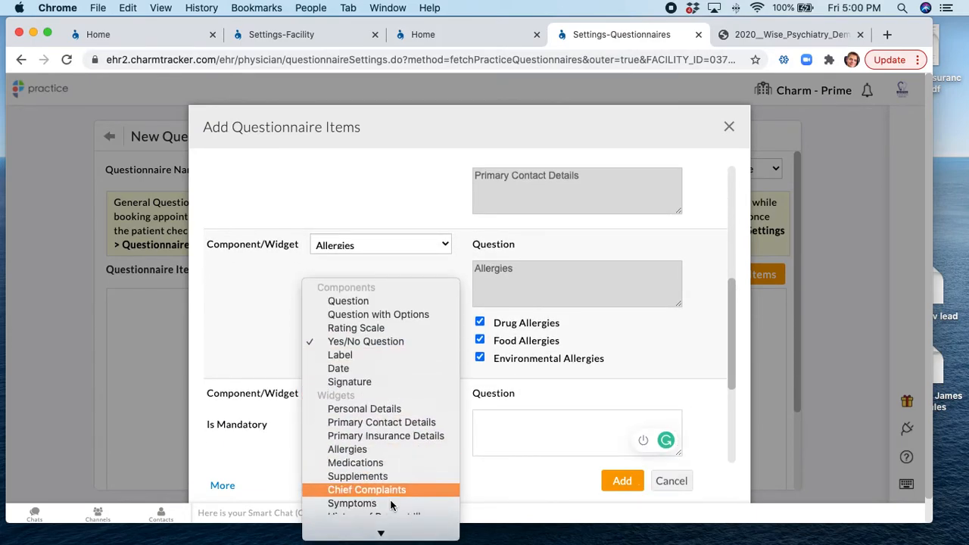
click(370, 422)
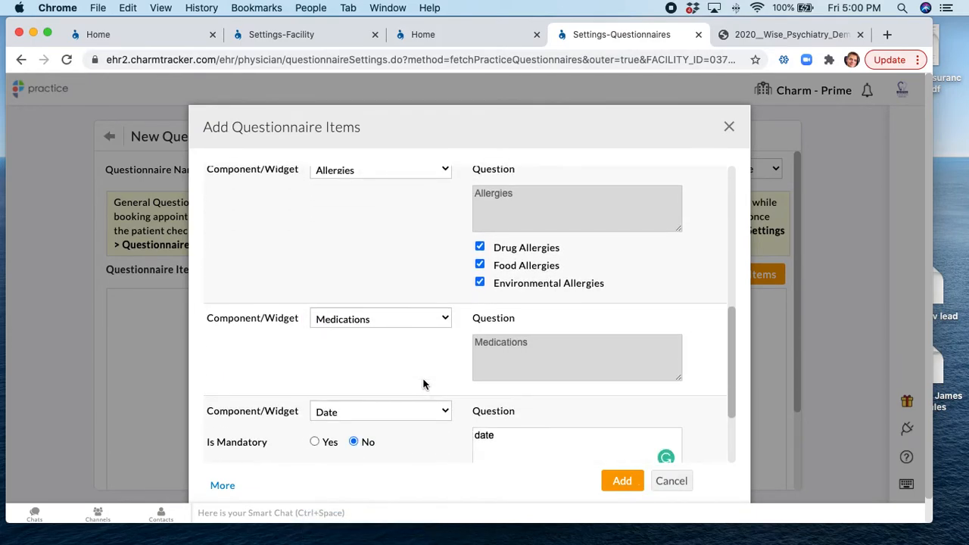
Replace the Date item with the Supplements widget
click(400, 410)
scroll(398, 475, down, 3)
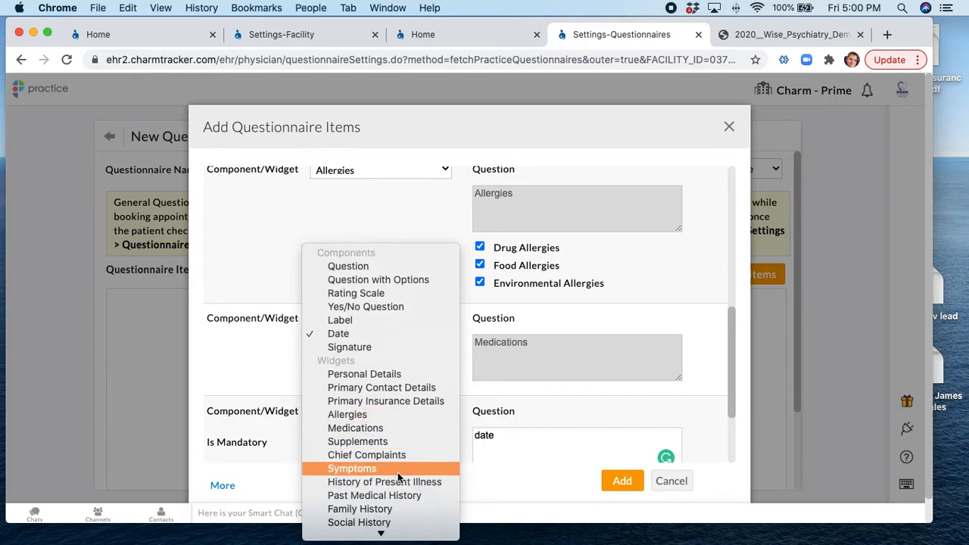
click(370, 441)
scroll(396, 347, up, 2)
scroll(395, 346, up, 1)
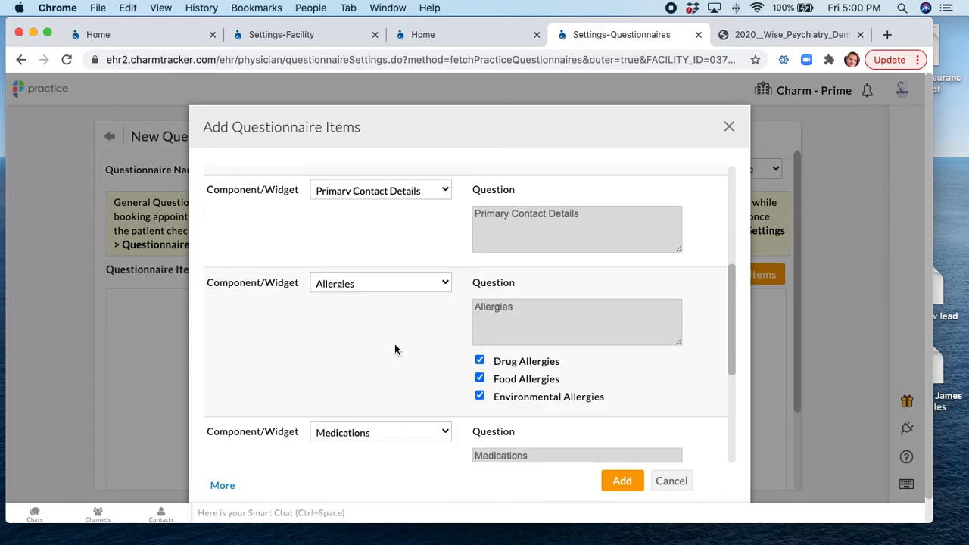
scroll(395, 346, down, 3)
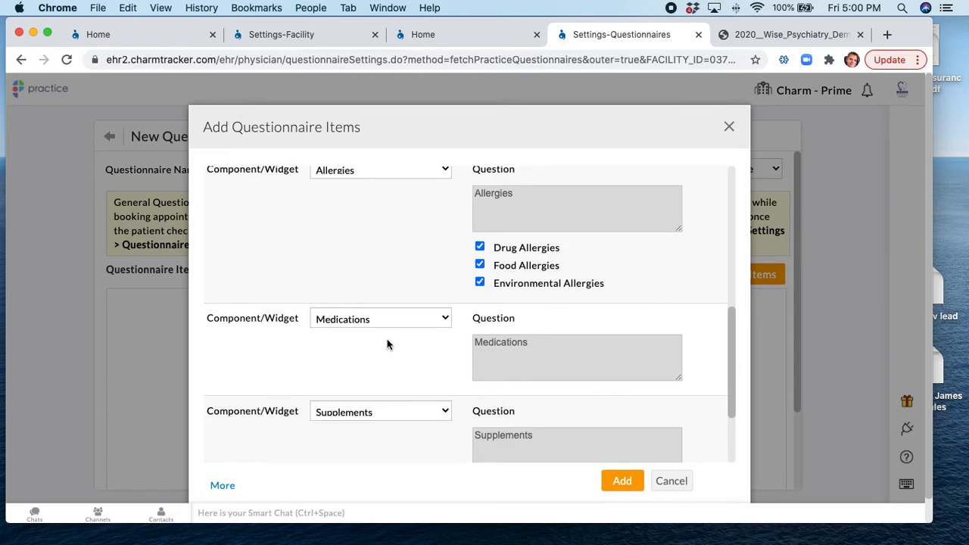
scroll(387, 342, down, 3)
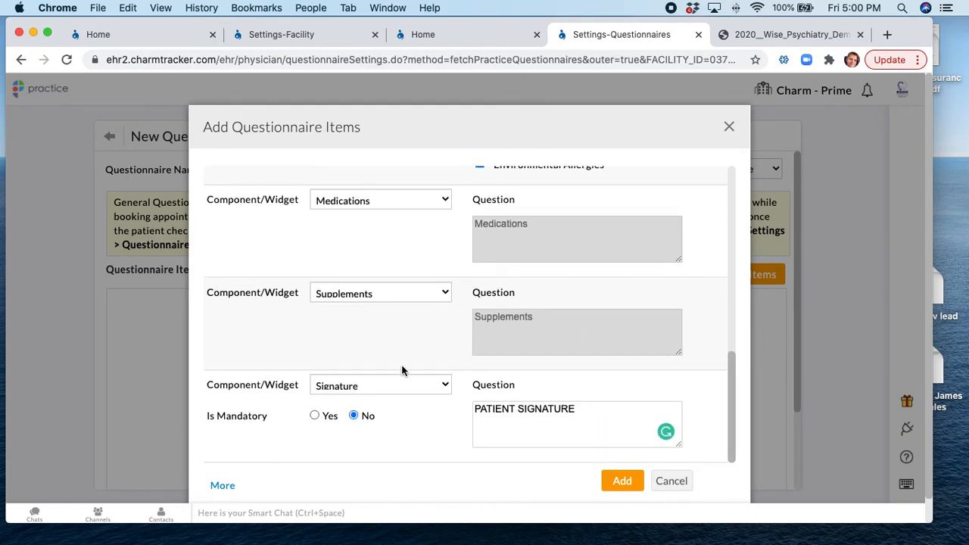
Add another item row and swap the signature item for Primary Insurance Details
click(223, 486)
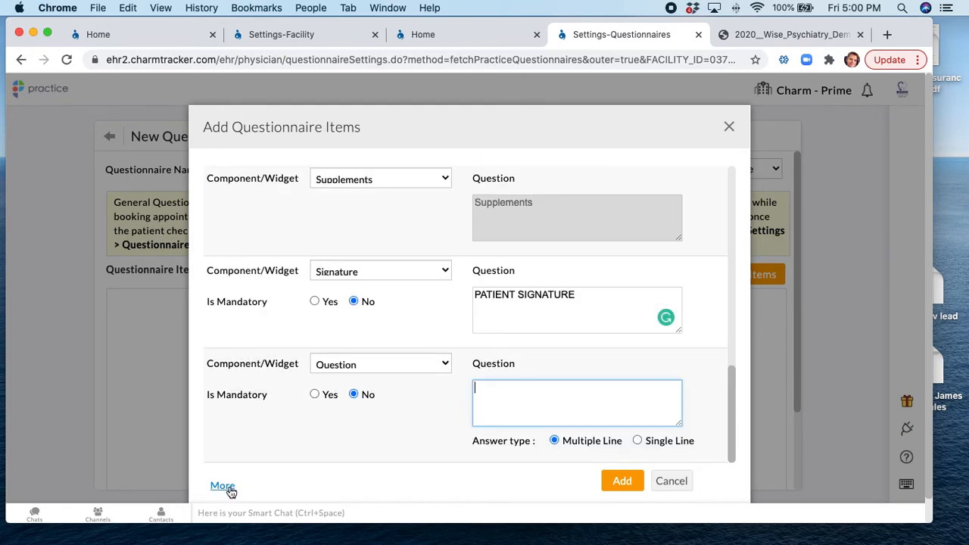
click(390, 273)
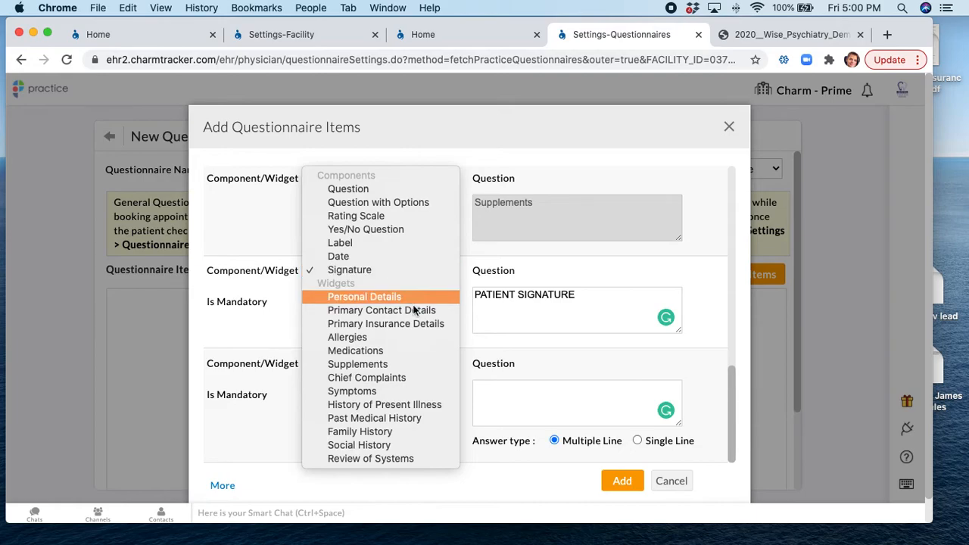
click(402, 324)
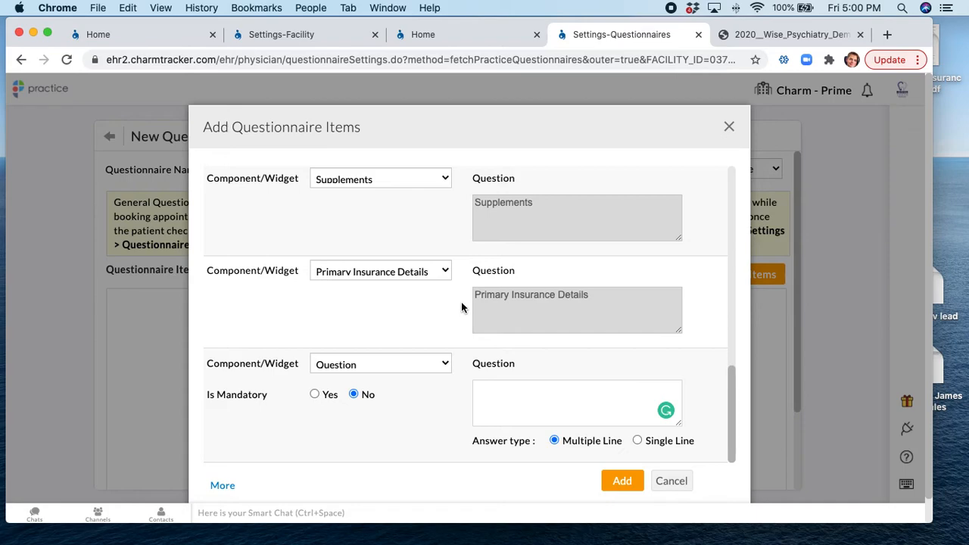
Make the last item a Chief Complaints widget using the Joint Pain_Practice template
scroll(396, 320, down, 1)
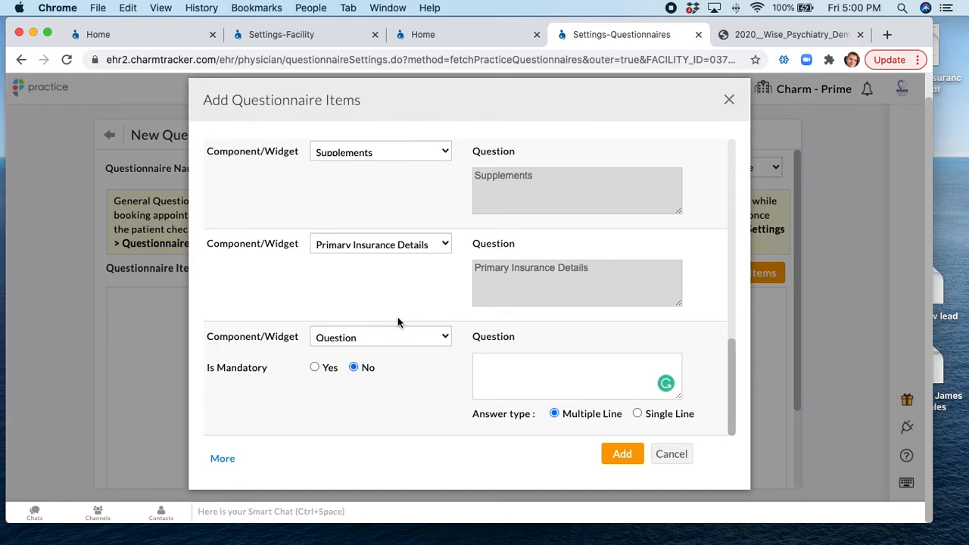
click(346, 339)
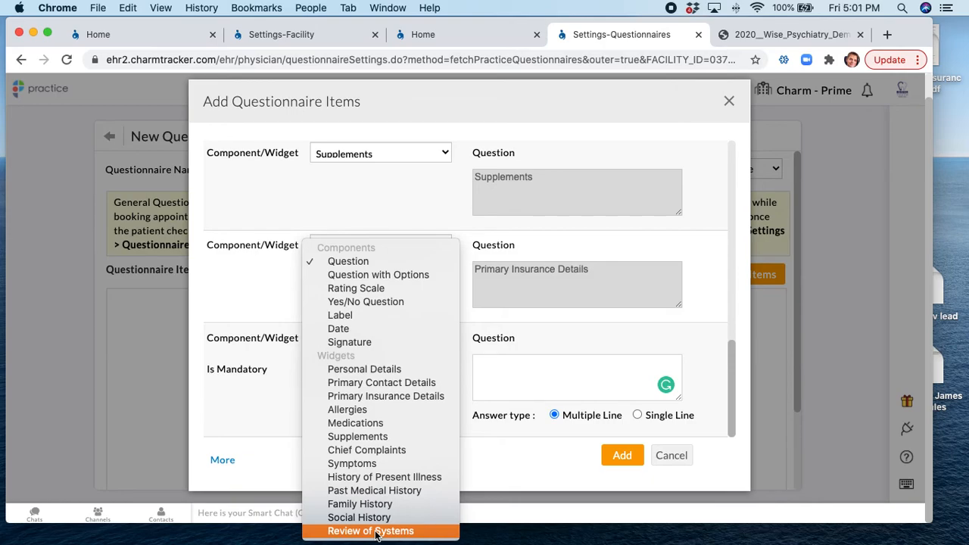
click(385, 448)
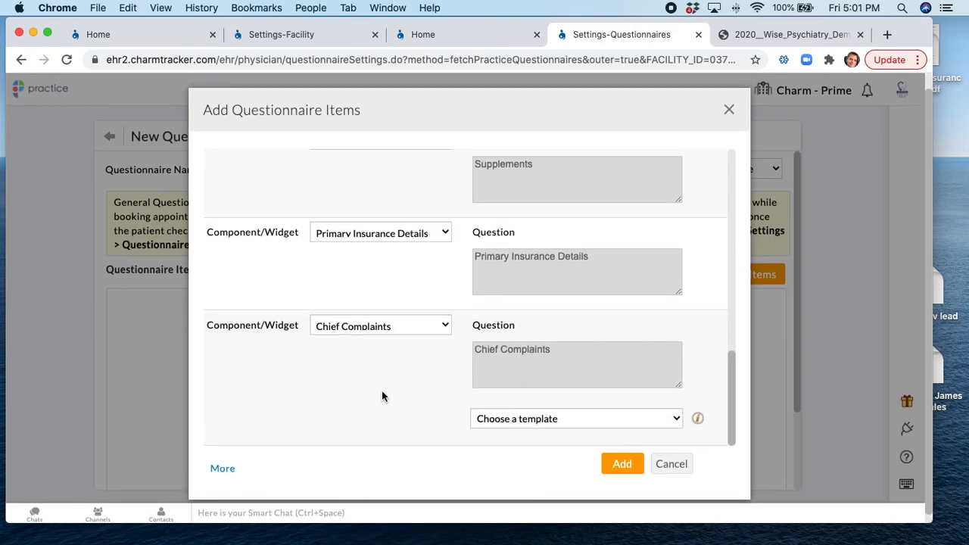
click(541, 421)
click(537, 432)
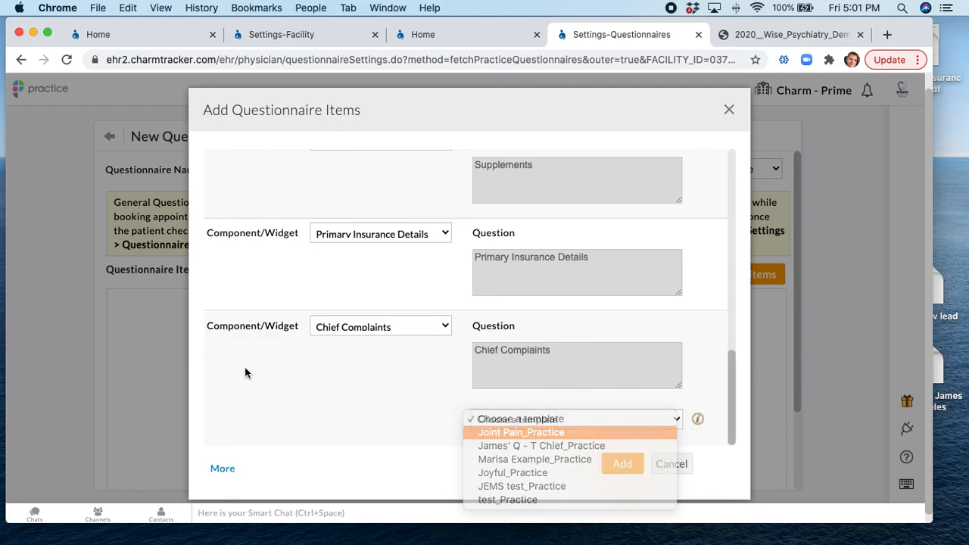